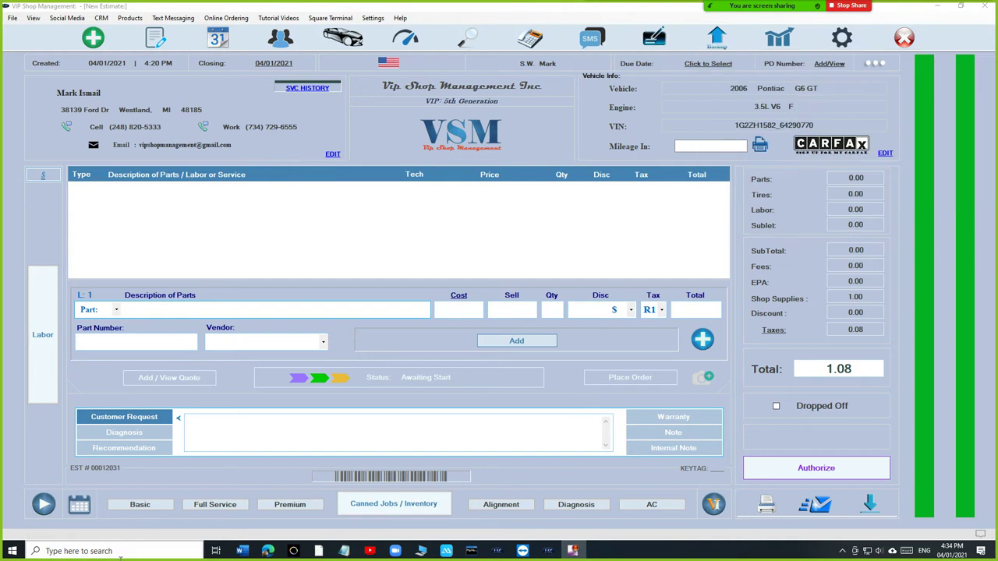
- Add the Basic oil change, Alignment and Diagnosis canned jobs to the estimate
click(140, 505)
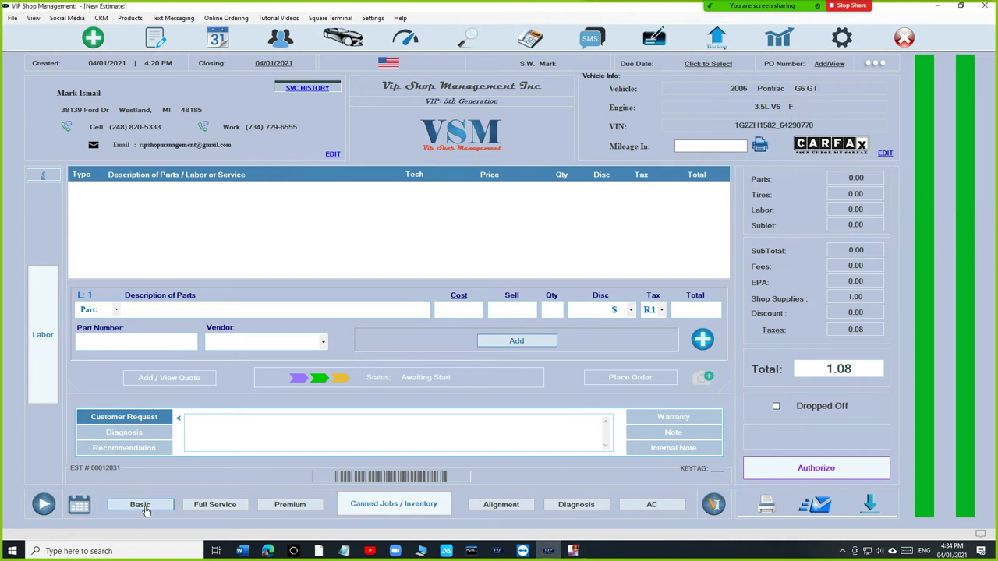
click(517, 507)
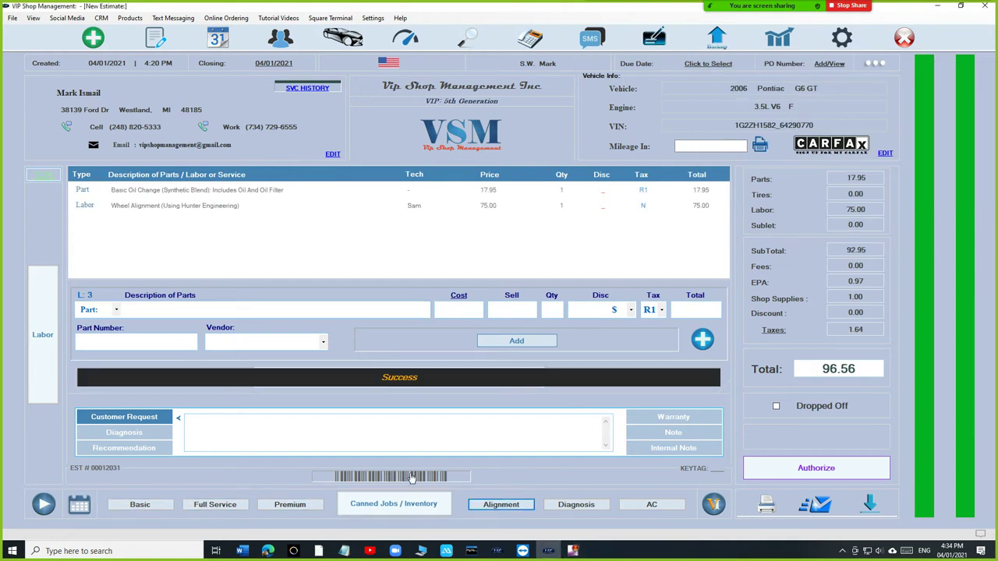
click(168, 206)
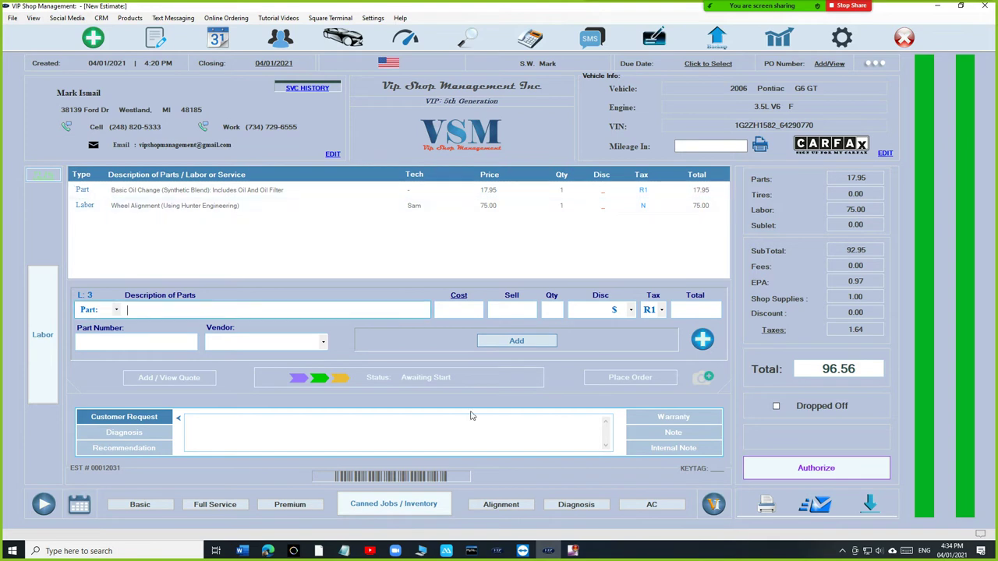
click(554, 507)
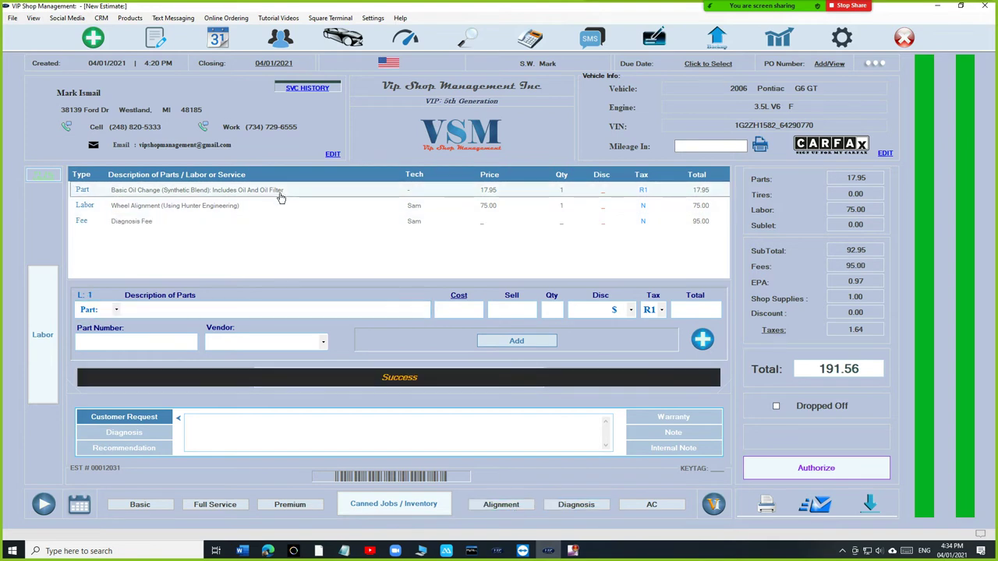
- Switch the new estimate line's type to labor and back to part
click(94, 312)
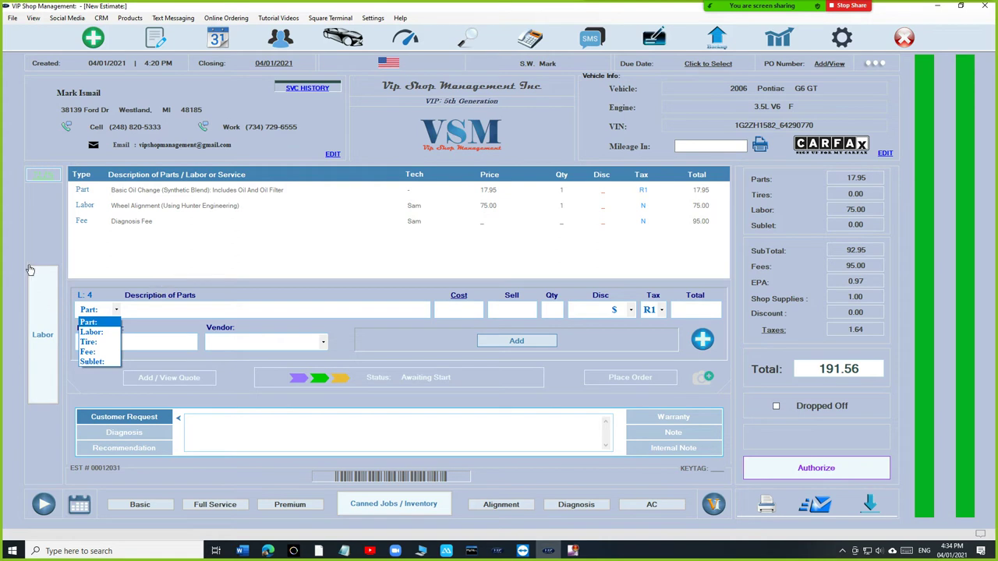
click(32, 303)
click(31, 304)
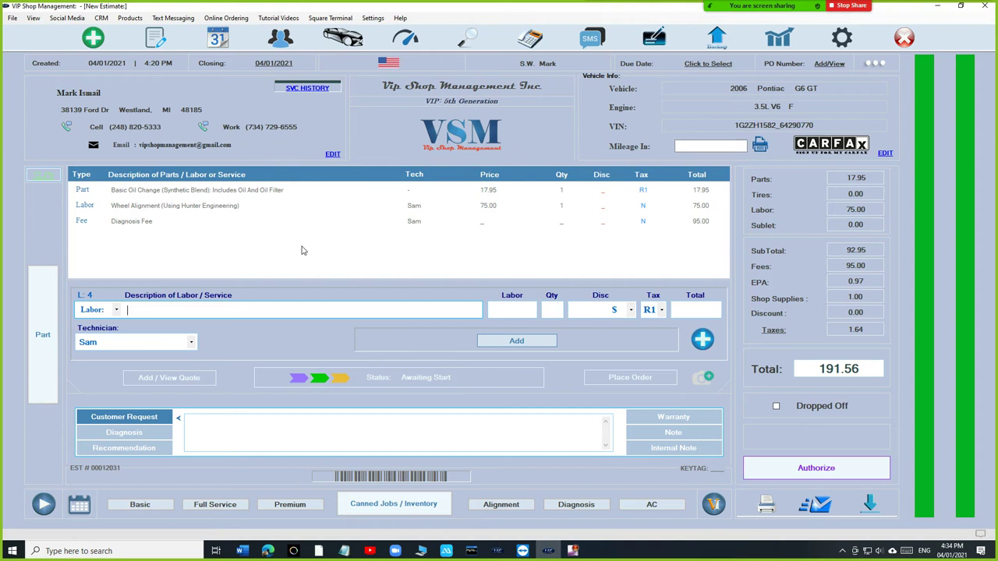
click(55, 334)
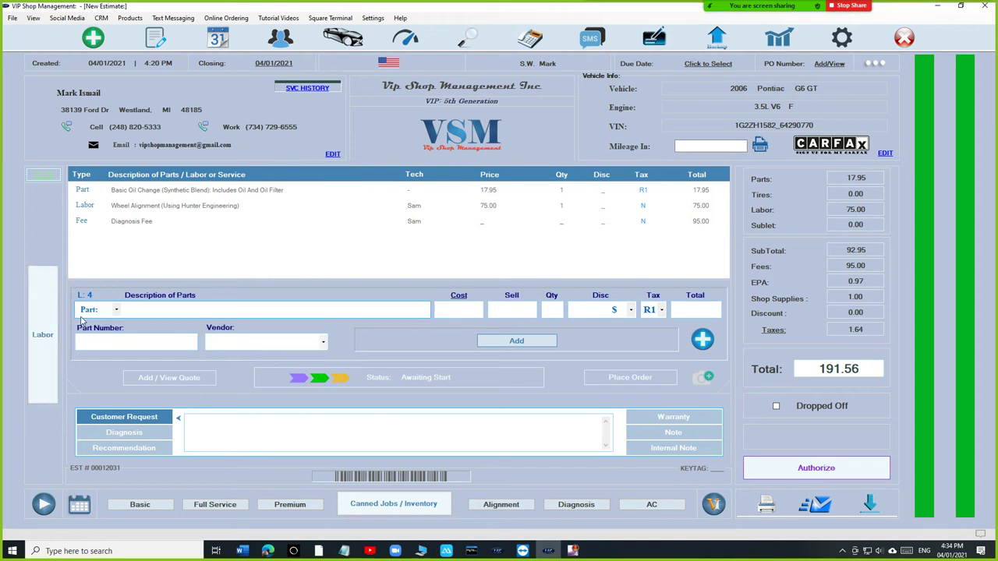
click(53, 336)
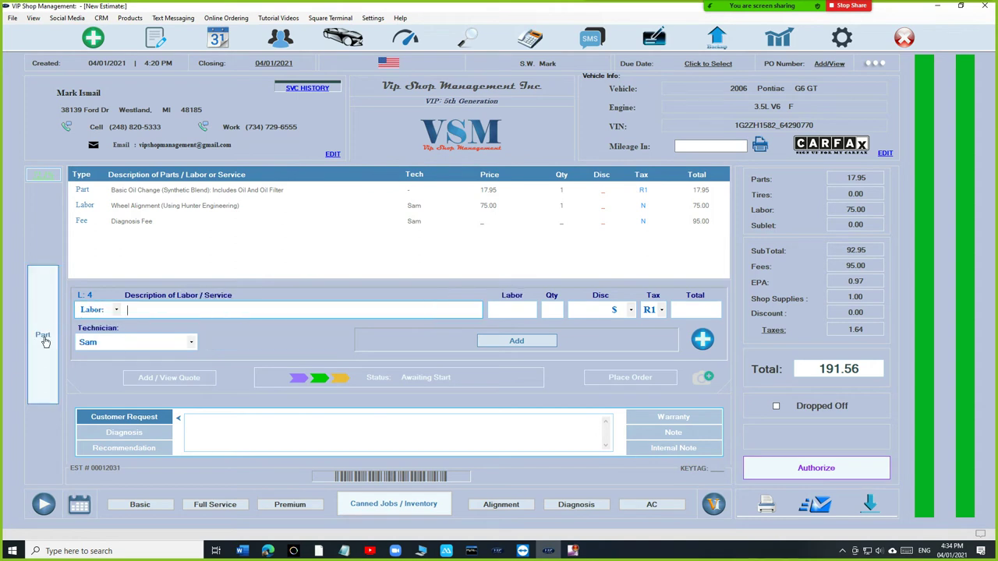
click(43, 337)
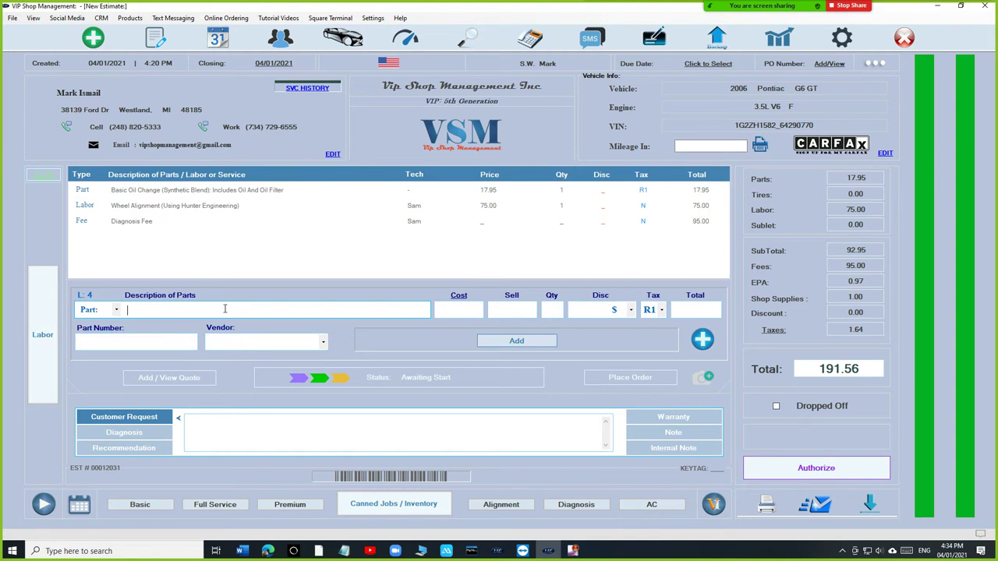
- Add a part line for Brake Pads - Front with a cost of 25.95 to the estimate
text(brake pads )
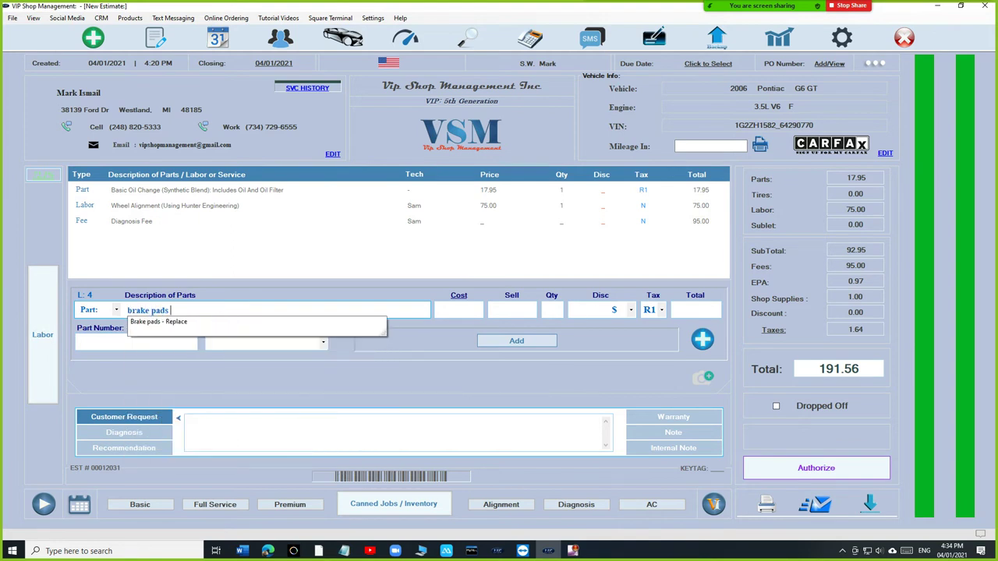
text(- front)
key(Tab)
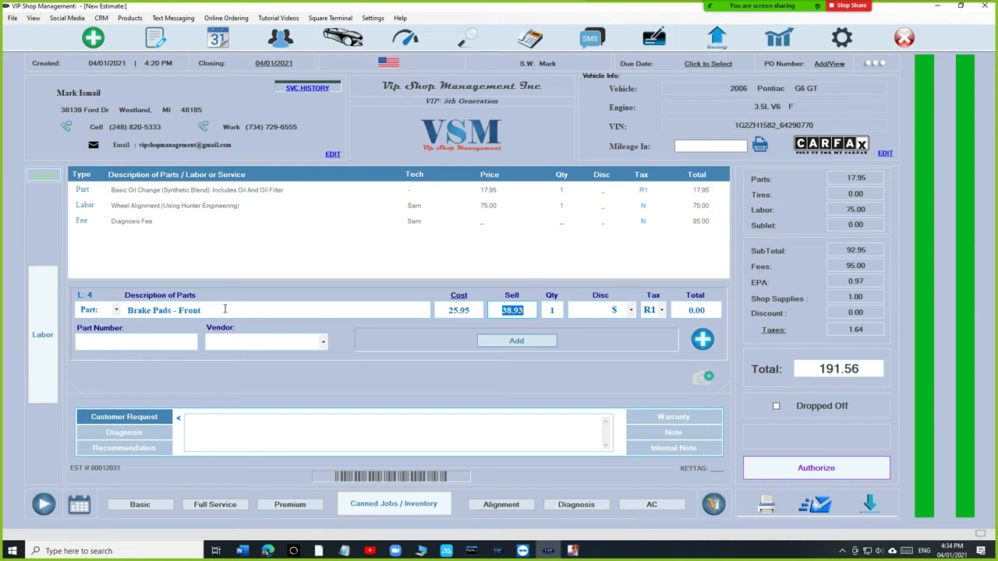
key(Tab)
key(Tab)
key(Tab)
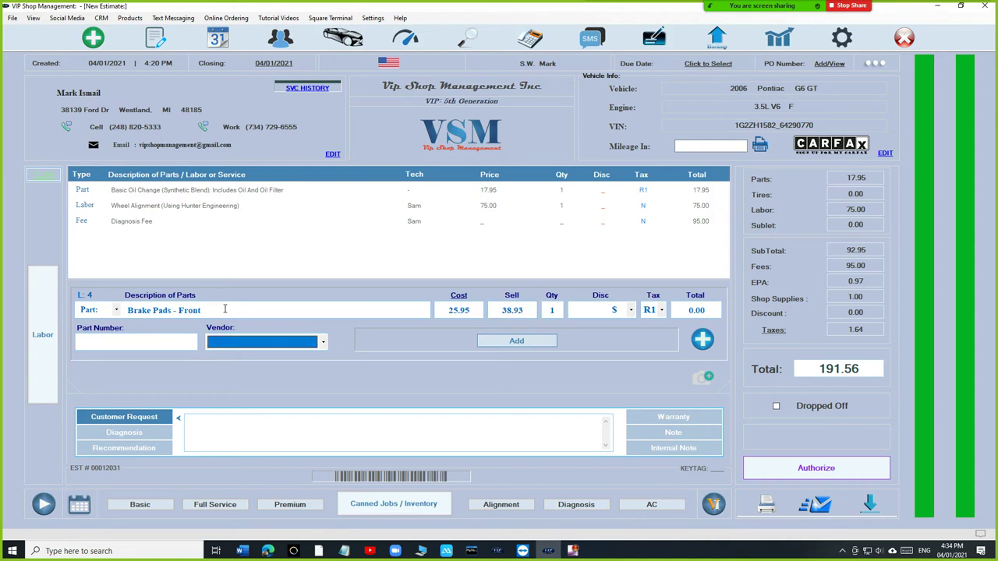
key(Down)
click(707, 166)
key(Down)
key(Return)
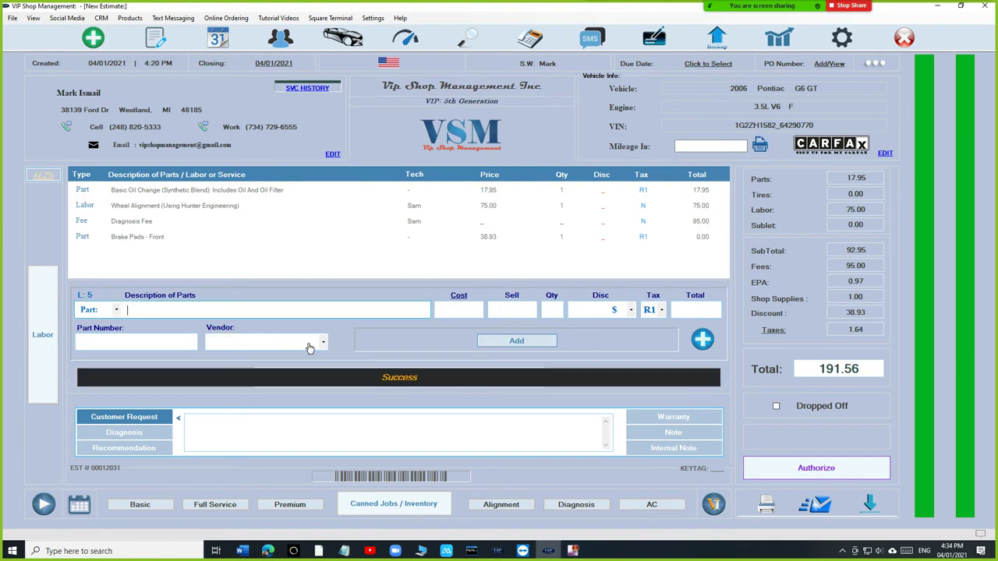
- Start a labor line described as Remove & Replace Brake Pads, using the suggested Remove & Replace wording
click(43, 335)
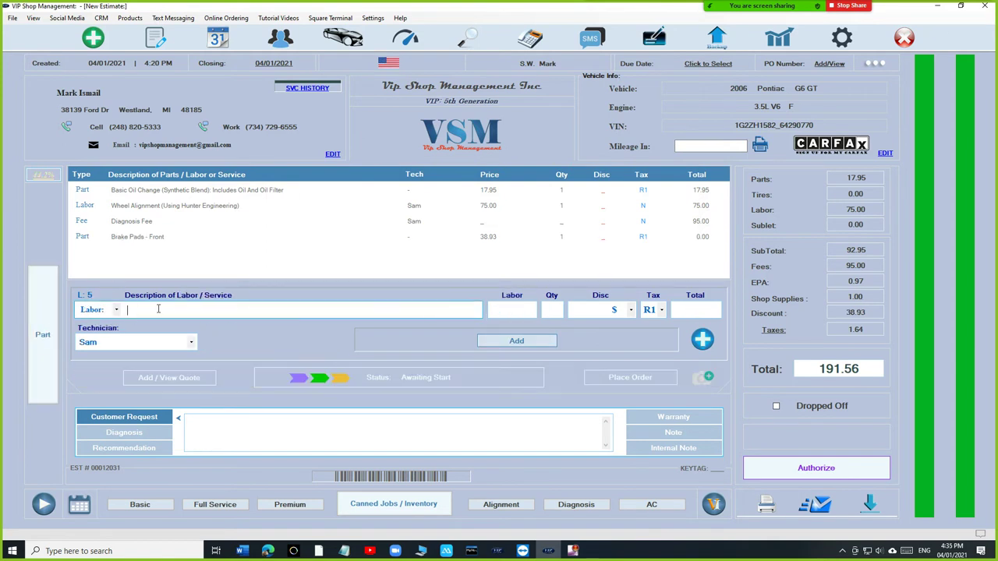
click(113, 310)
click(145, 313)
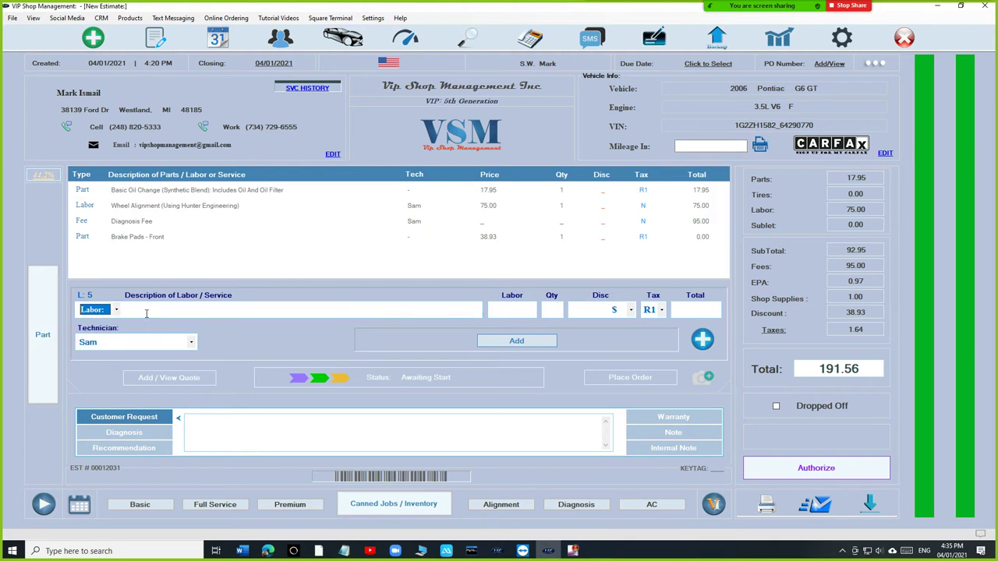
click(146, 313)
text(remo)
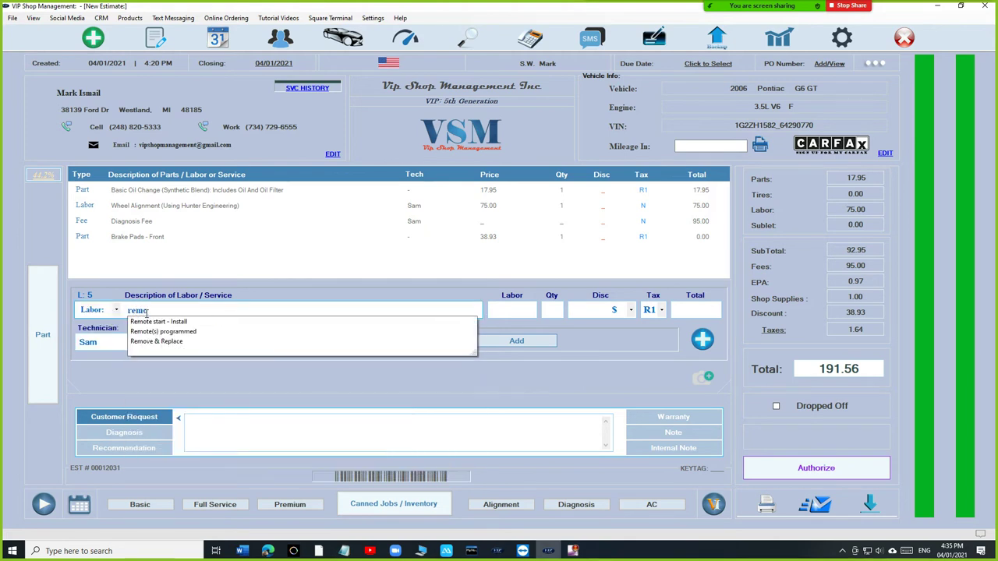
key(Down)
key(Down)
key(Down)
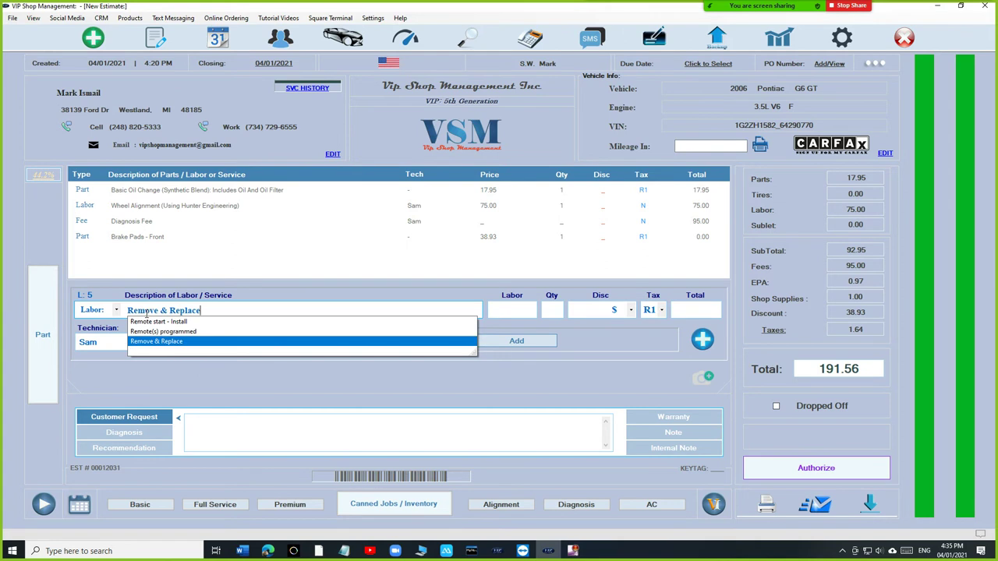
key(Return)
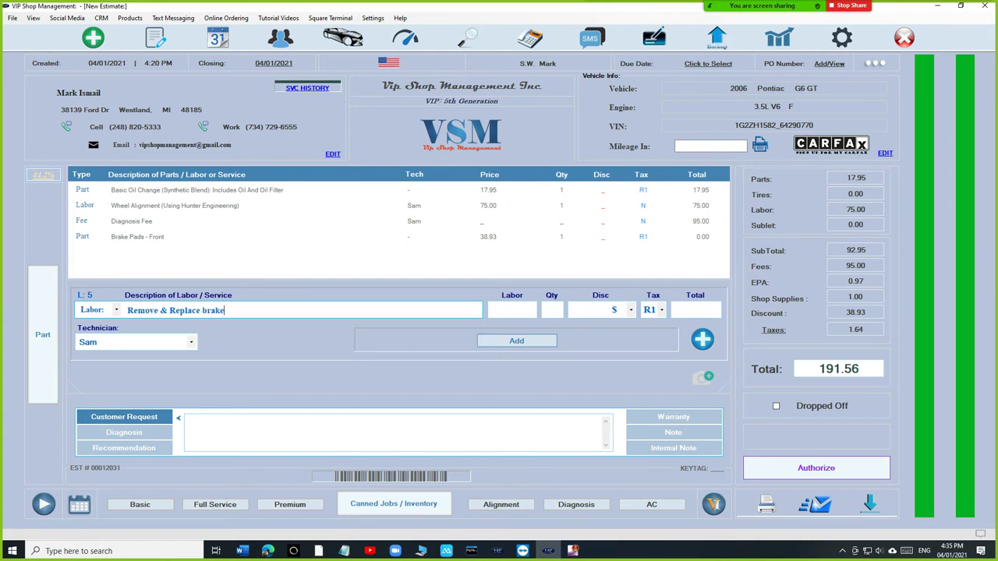
text(brake pads)
- Set the brake pad labor quantity to 0.8, keep the default technician, and add the line to the estimate
key(Tab)
key(Tab)
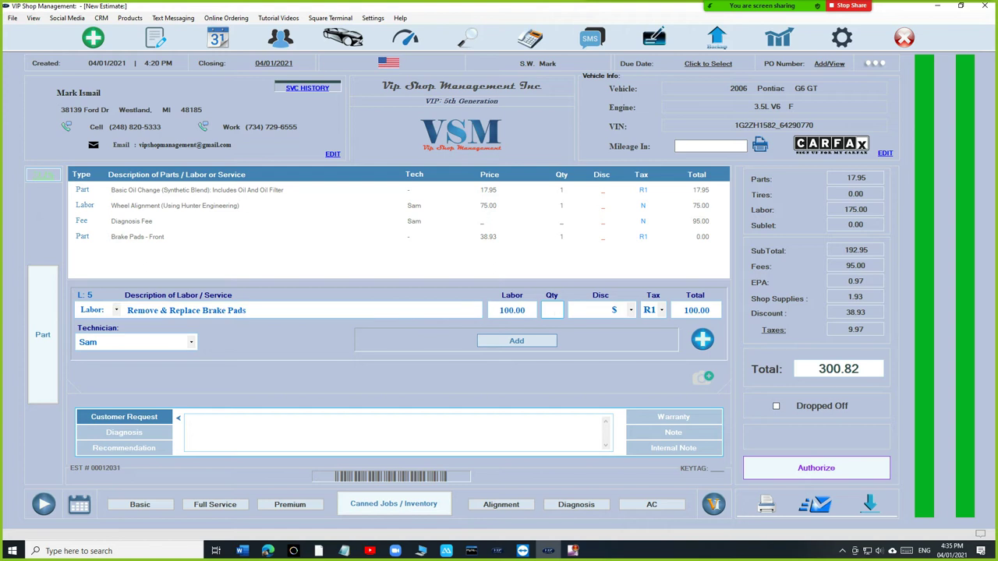
text(0.8)
key(Tab)
key(Tab)
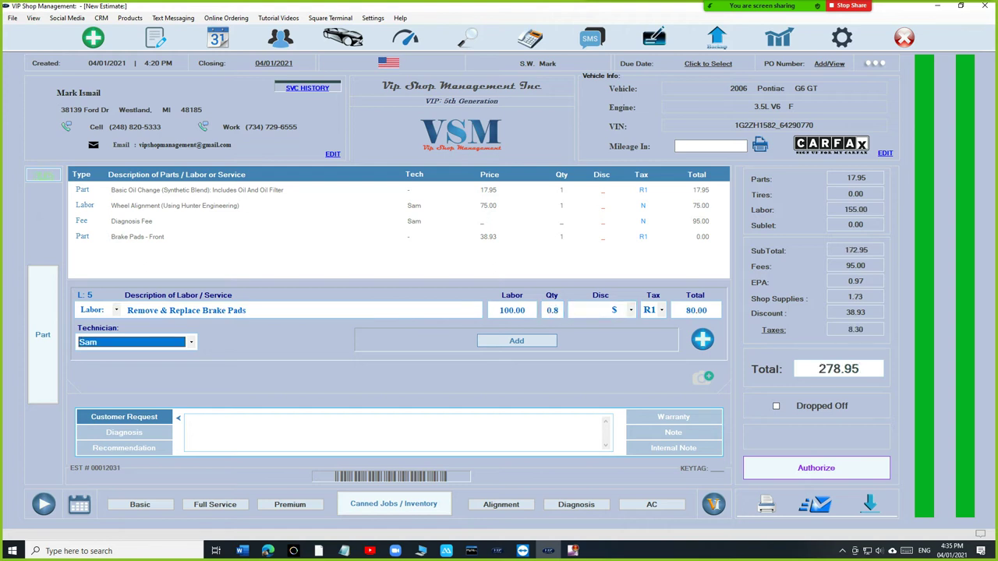
key(Tab)
key(Return)
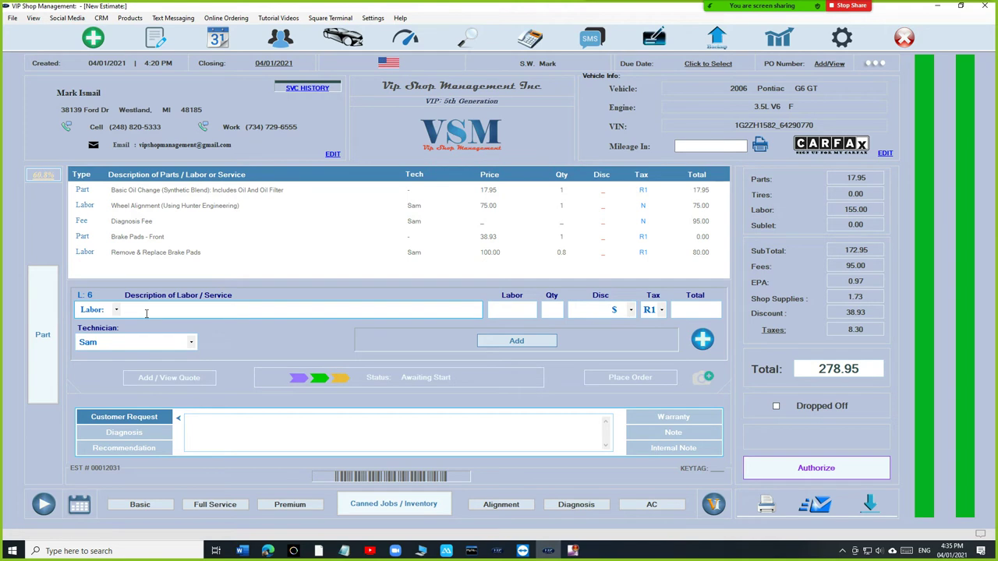
- Move the Diagnosis Fee line to the end of the estimate, below Remove & Replace Brake Pads
click(162, 239)
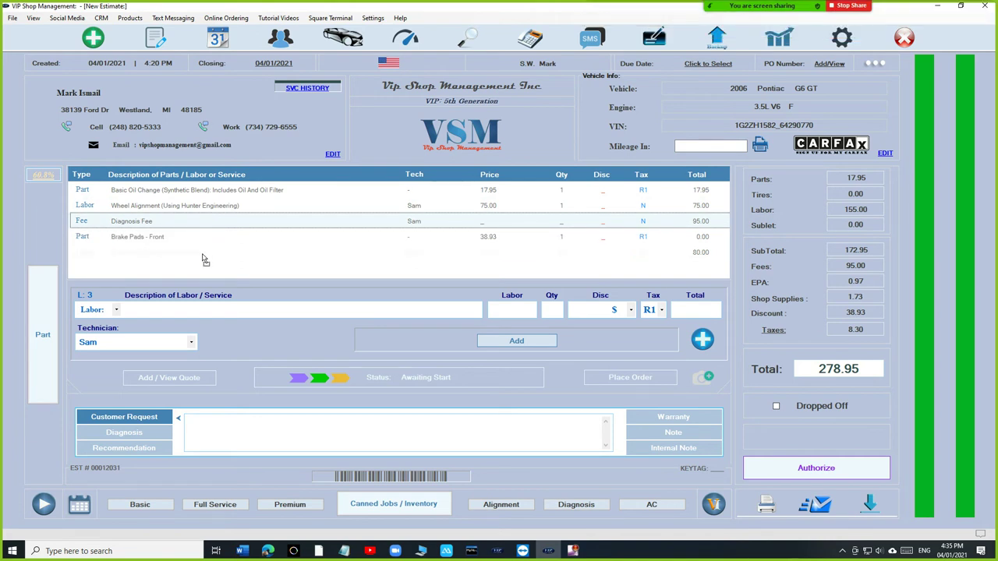
drag(203, 260, 204, 260)
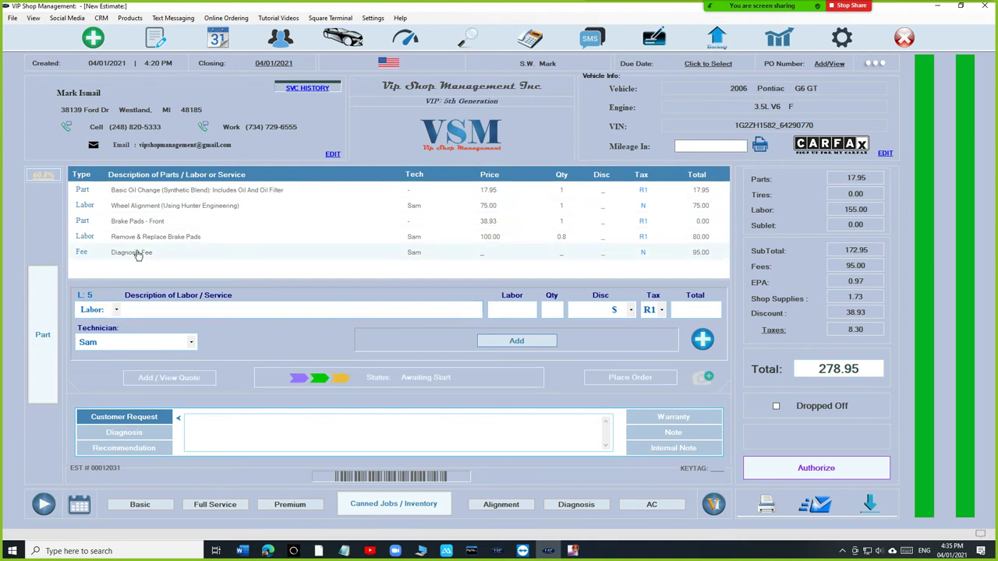
click(182, 236)
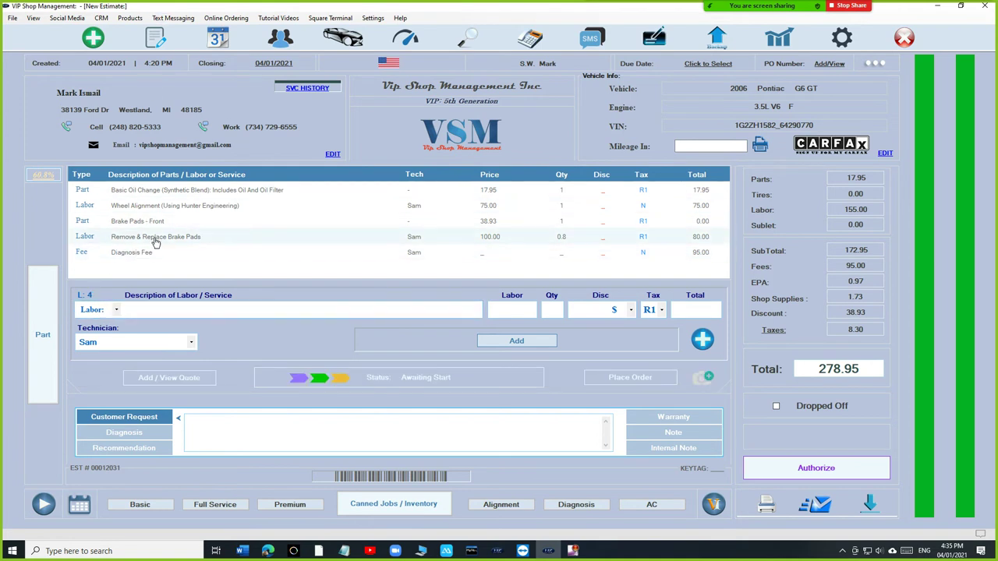
- Review the estimate's parts, labor and fees in its print preview twice, closing the preview each time
click(761, 505)
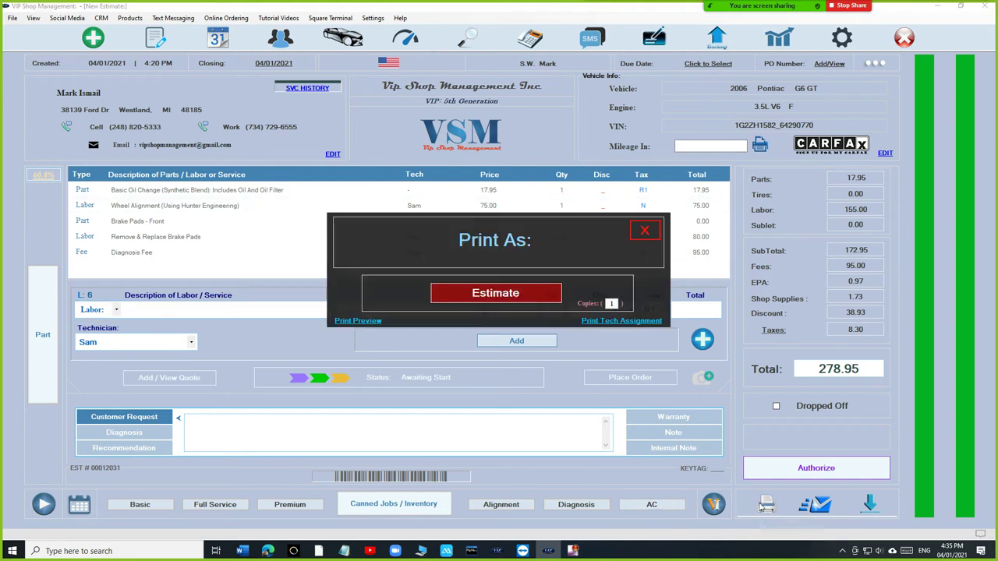
click(368, 322)
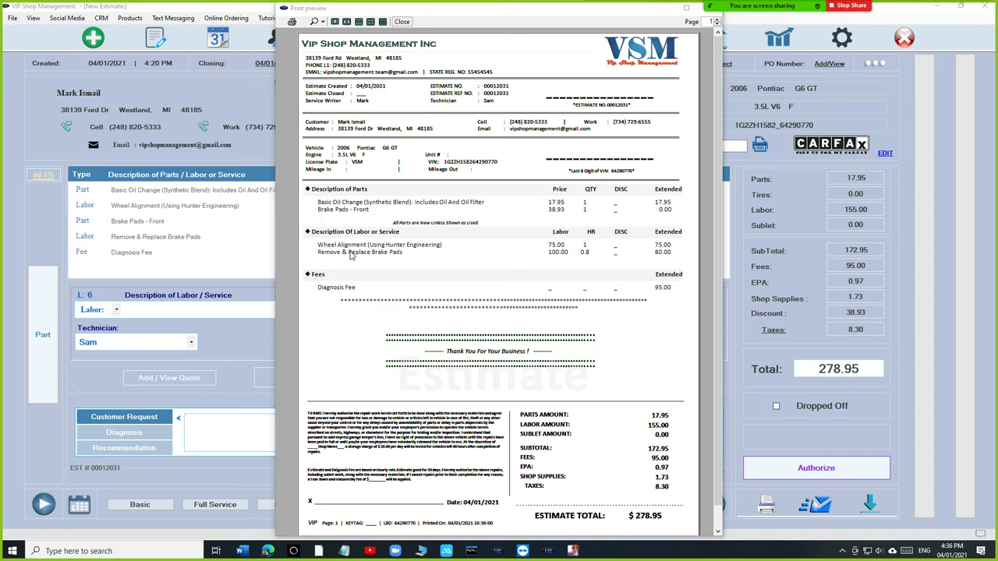
click(679, 16)
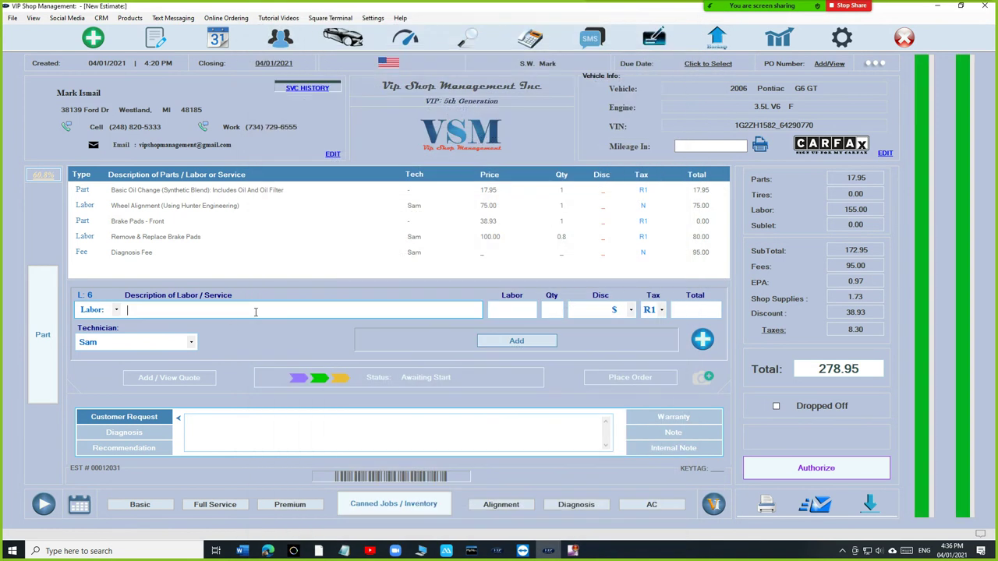
click(235, 195)
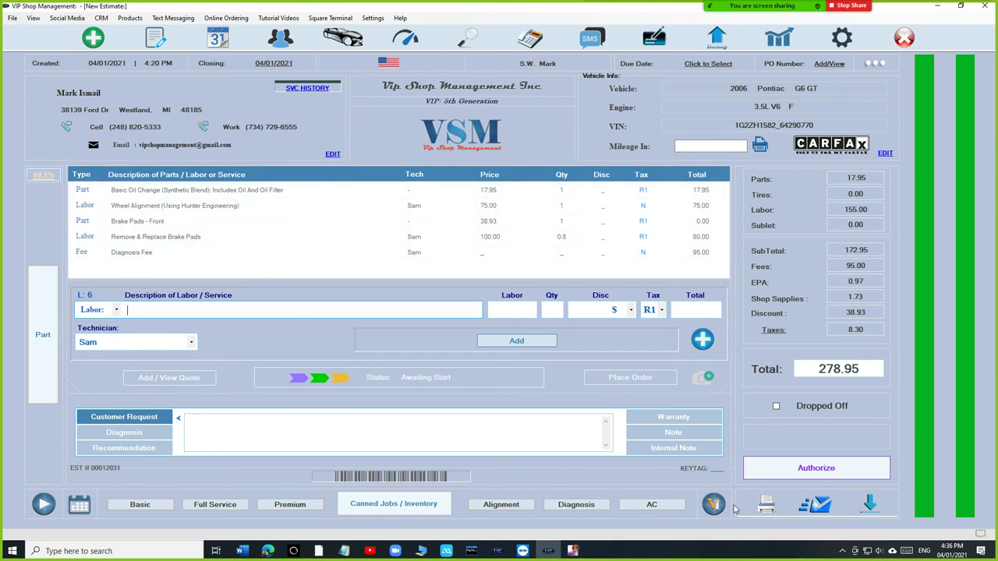
click(766, 506)
click(479, 289)
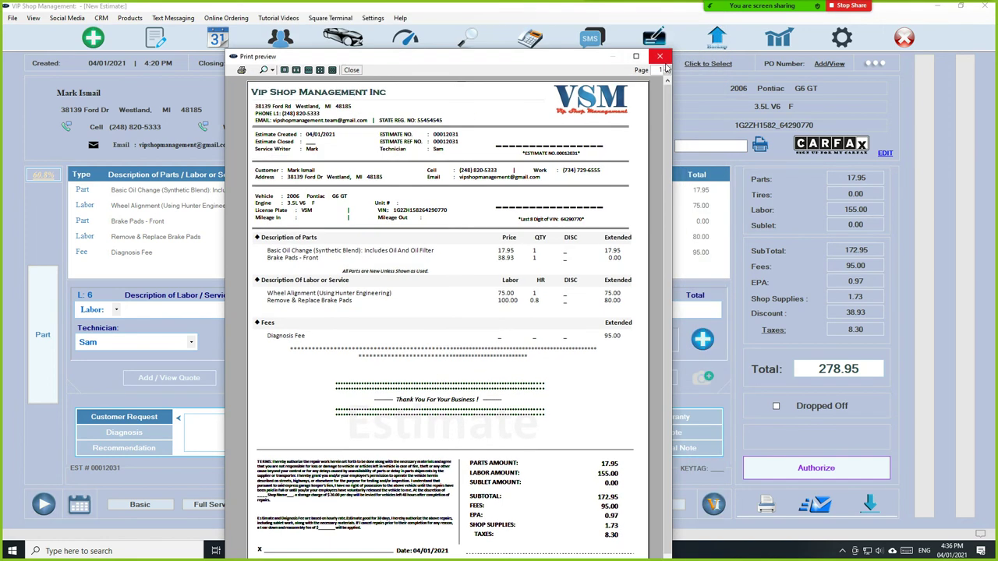
click(660, 18)
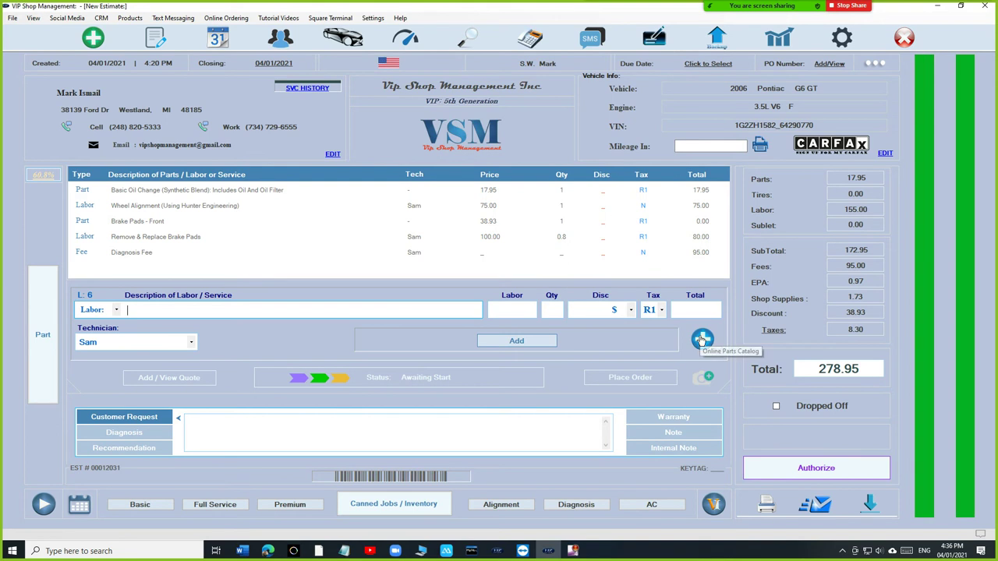
- Open the A And Jay online parts catalog for the estimate's vehicle
click(702, 339)
click(568, 290)
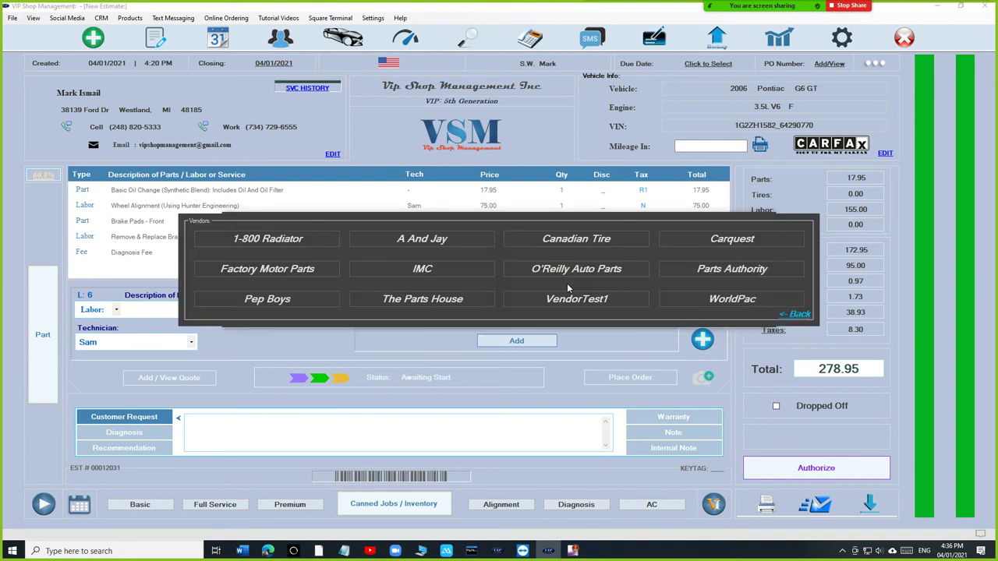
click(575, 270)
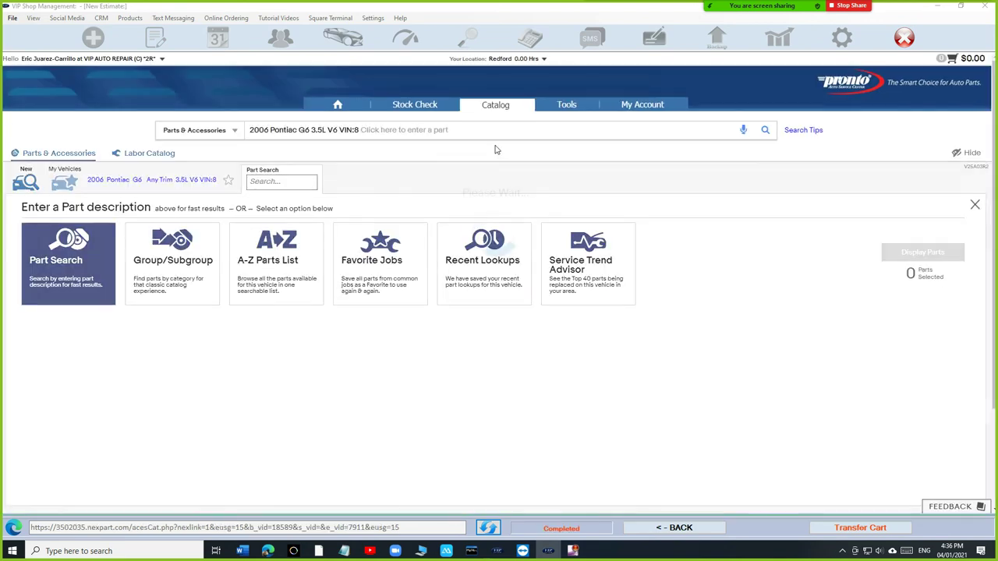
- Search the parts catalog for a Starter Motor for the 2006 Pontiac G6 3.5L V6
click(422, 131)
text(start)
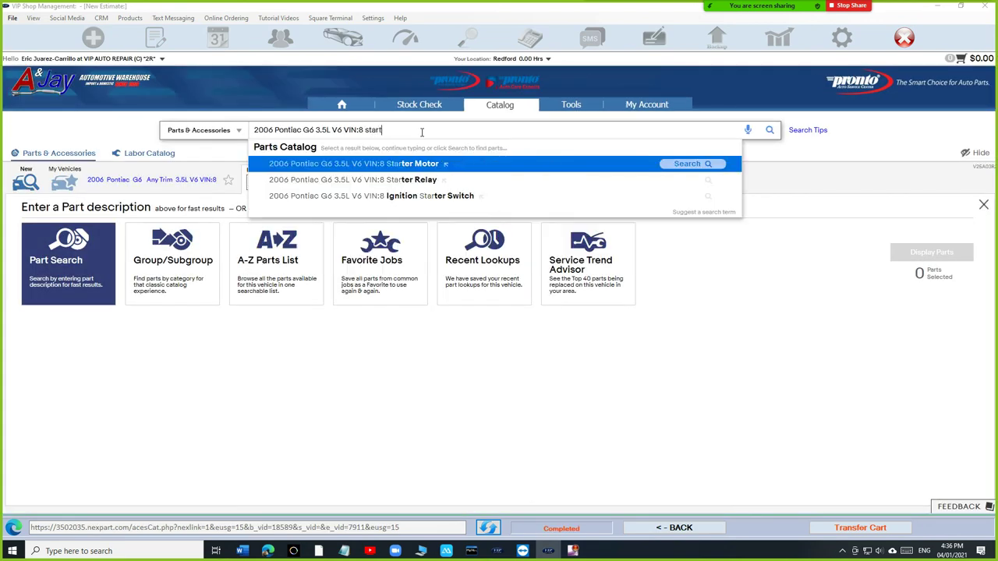
click(409, 165)
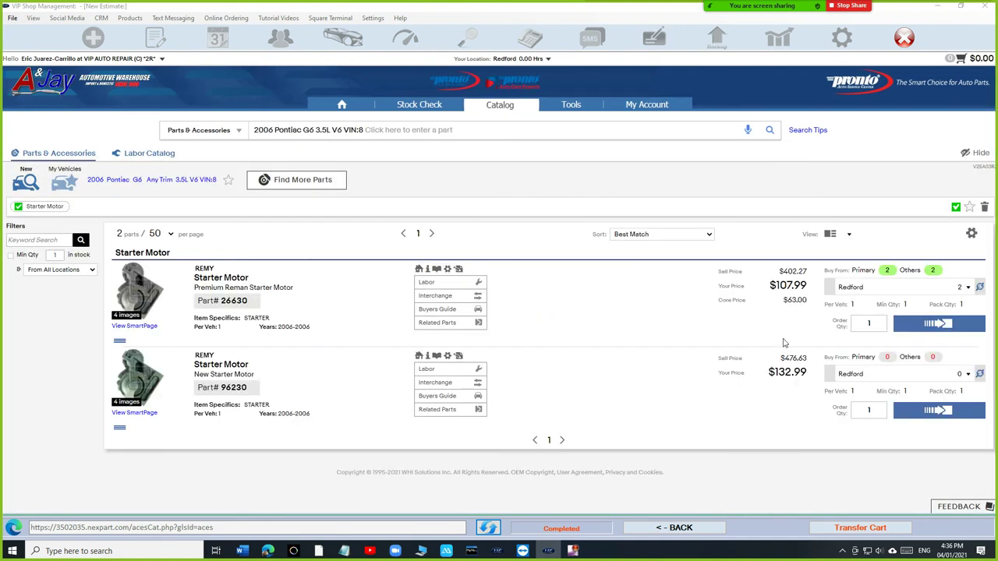
- Add the REMY starter motor 26630 and the 0.90-hour Starter Assembly - Remove and Replace labor to the cart, and transfer it to the estimate
click(451, 283)
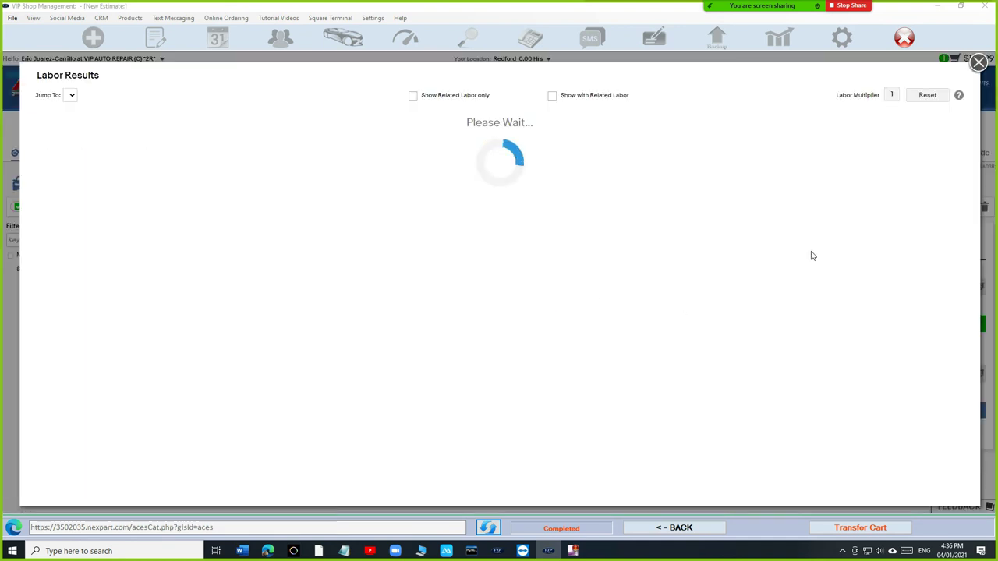
click(929, 152)
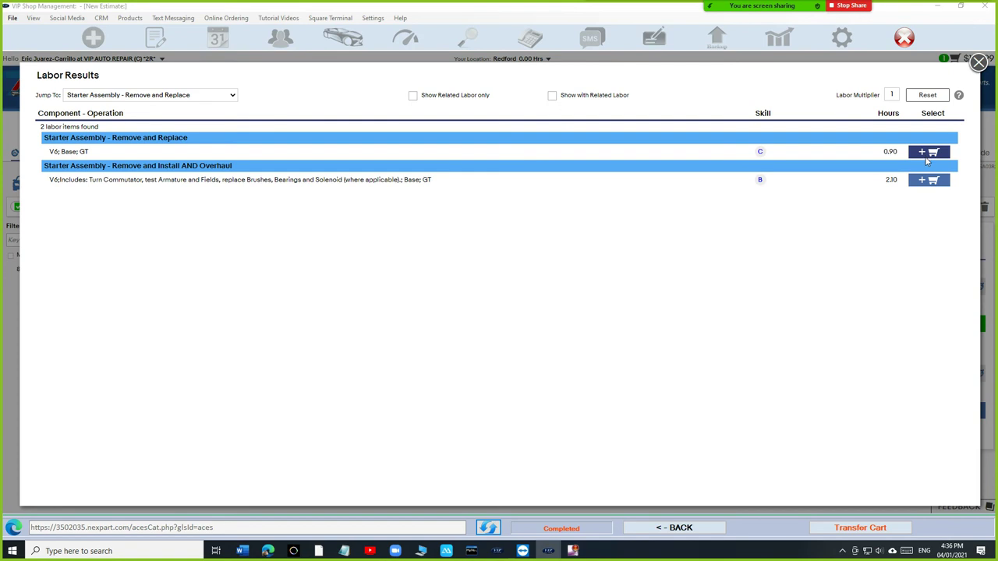
click(978, 62)
click(827, 529)
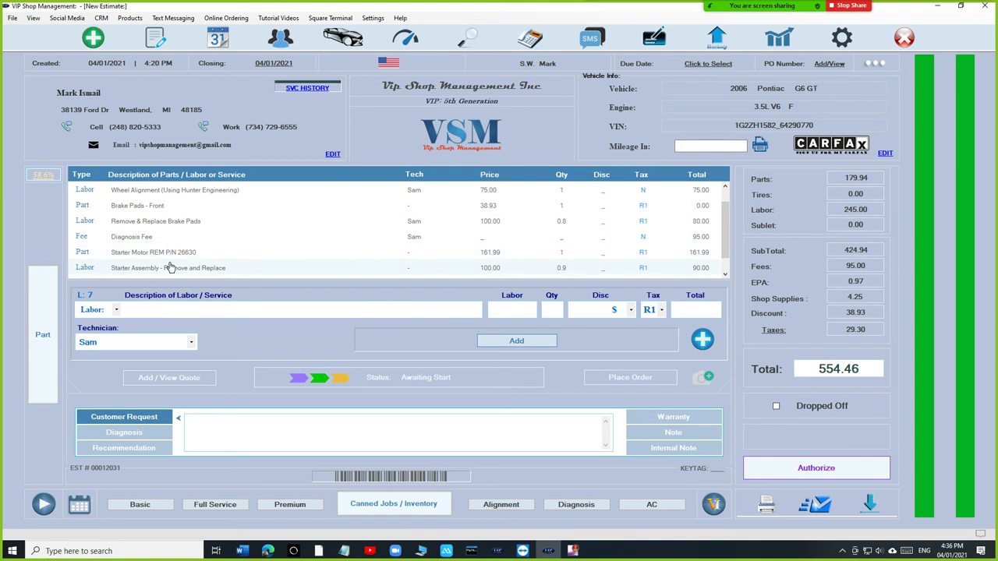
- Move the Diagnosis Fee line to the end of the estimate, below Starter Assembly - Remove and Replace
scroll(226, 254, up, 1)
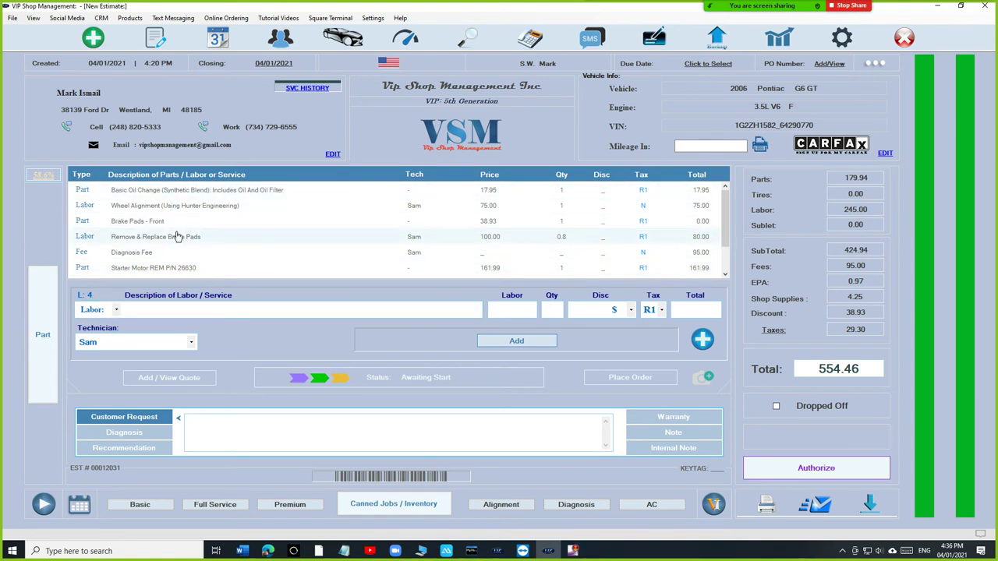
scroll(193, 266, down, 1)
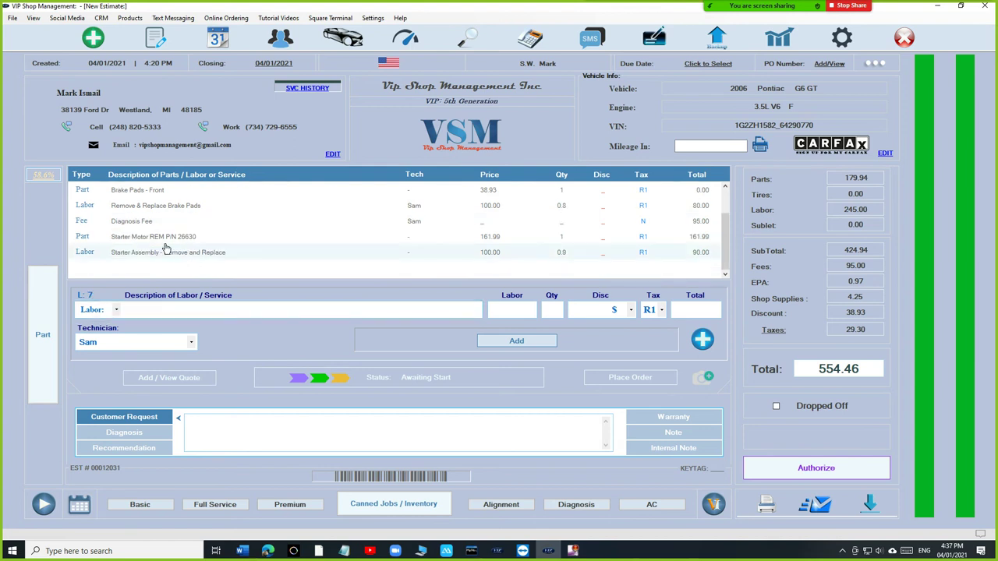
click(155, 225)
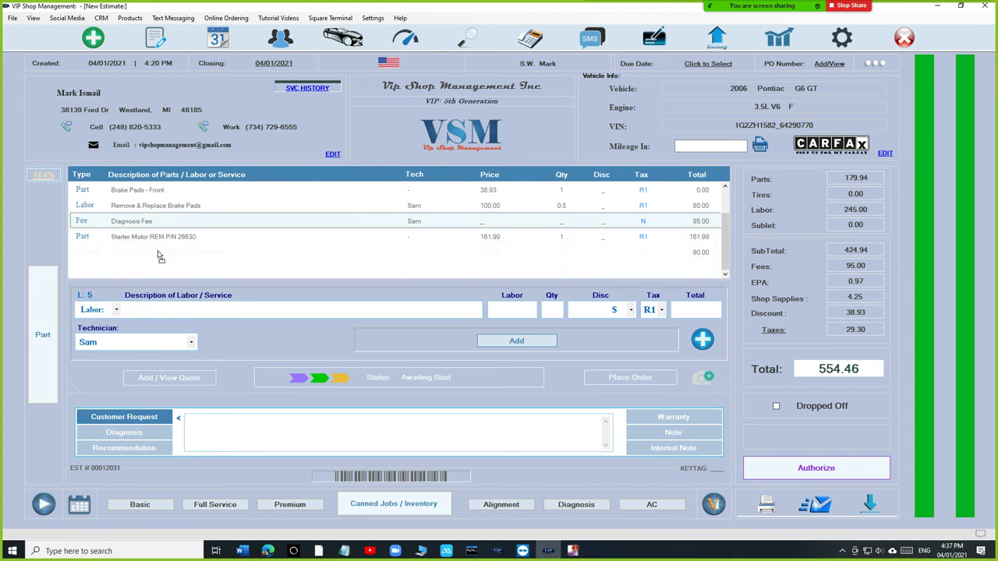
drag(160, 257, 158, 255)
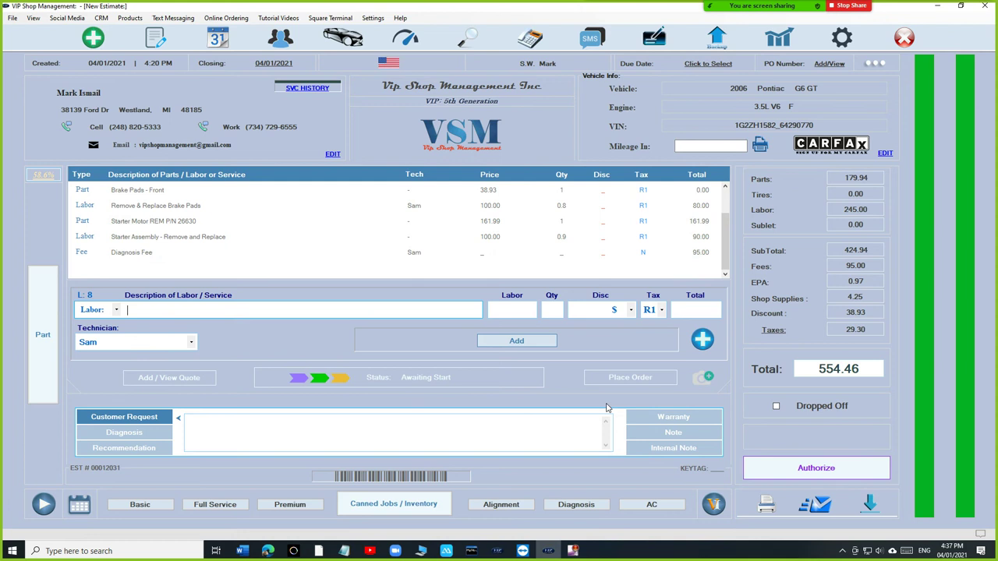
- Review the reordered estimate in its print preview, close the preview, and look over the estimate's lines
click(767, 505)
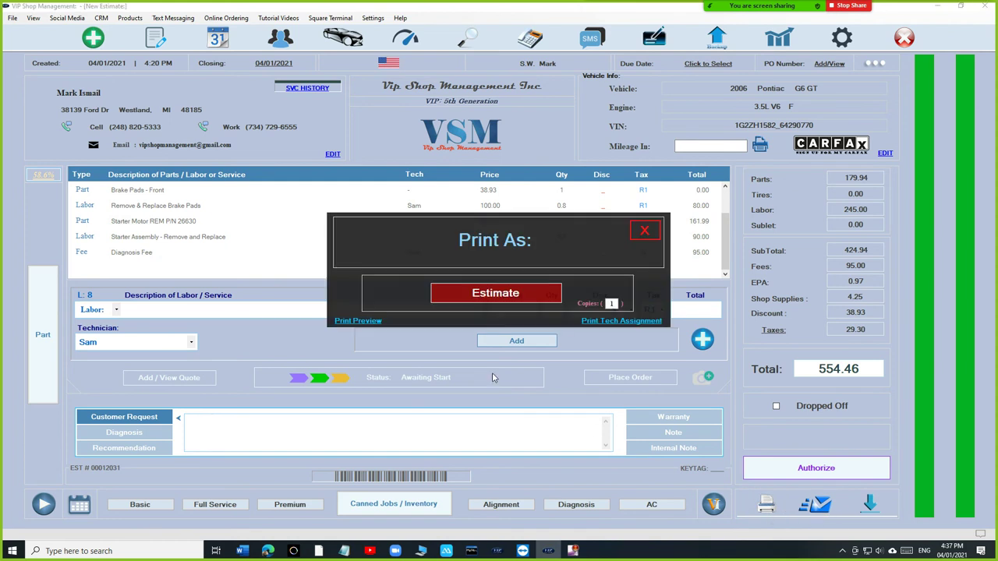
click(366, 322)
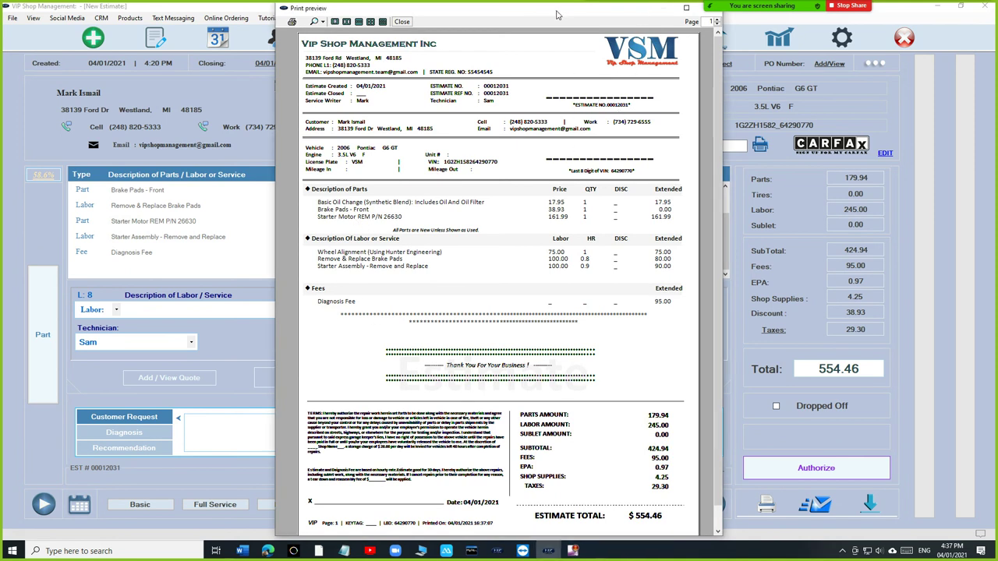
drag(558, 13, 562, 94)
click(692, 91)
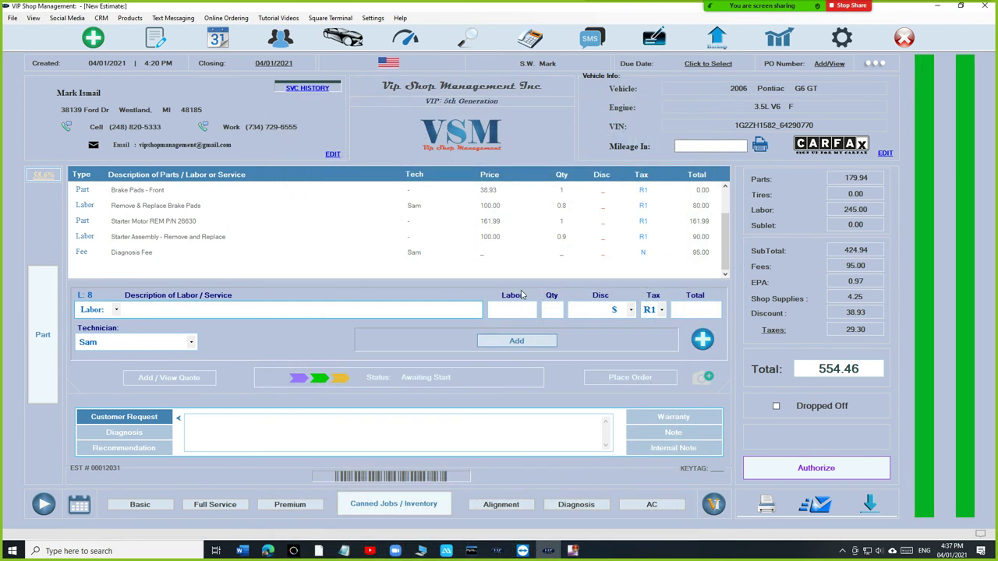
scroll(524, 244, up, 1)
scroll(524, 244, down, 1)
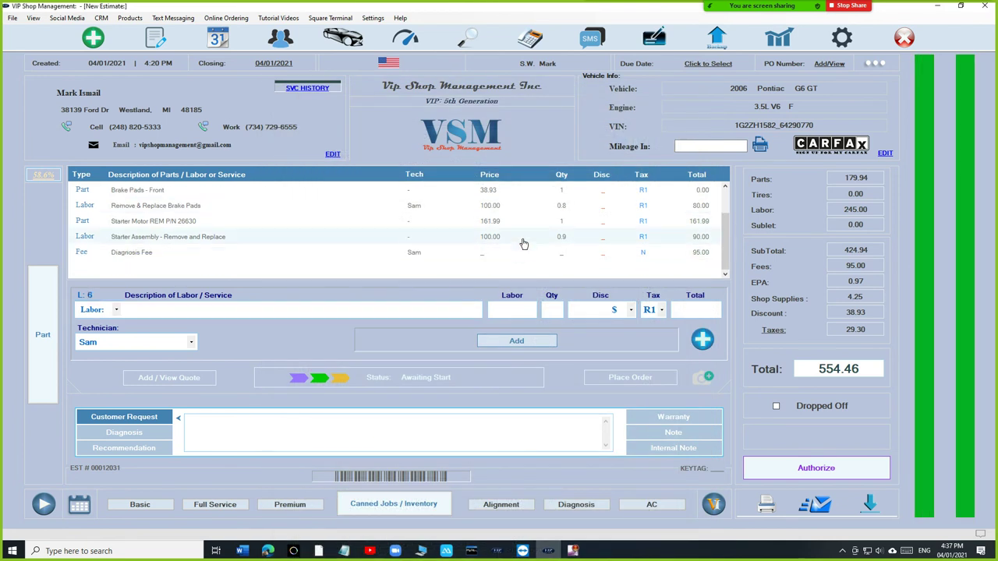
scroll(524, 244, up, 1)
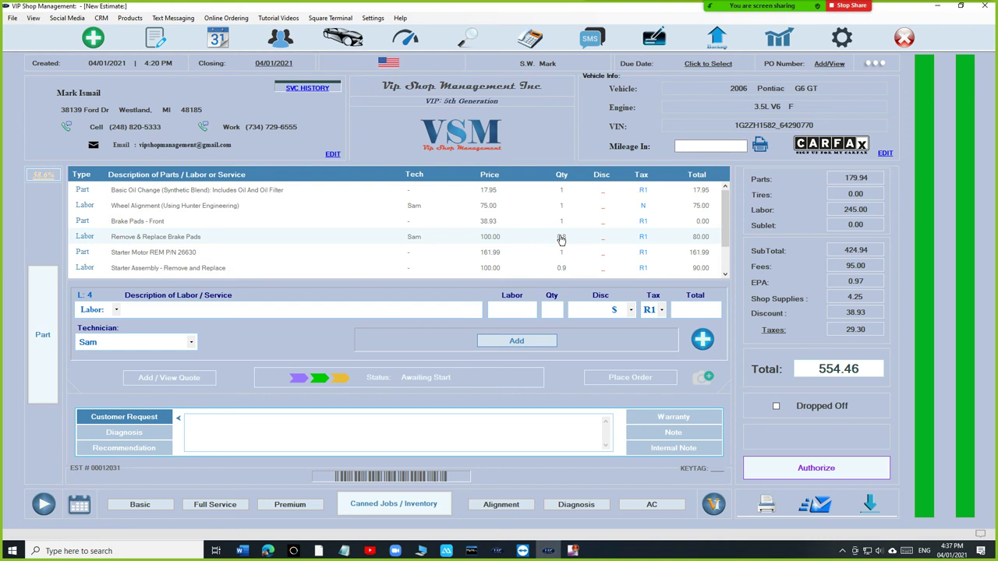
- Switch the estimate's new line entry from labor to part
click(128, 310)
drag(808, 154, 833, 134)
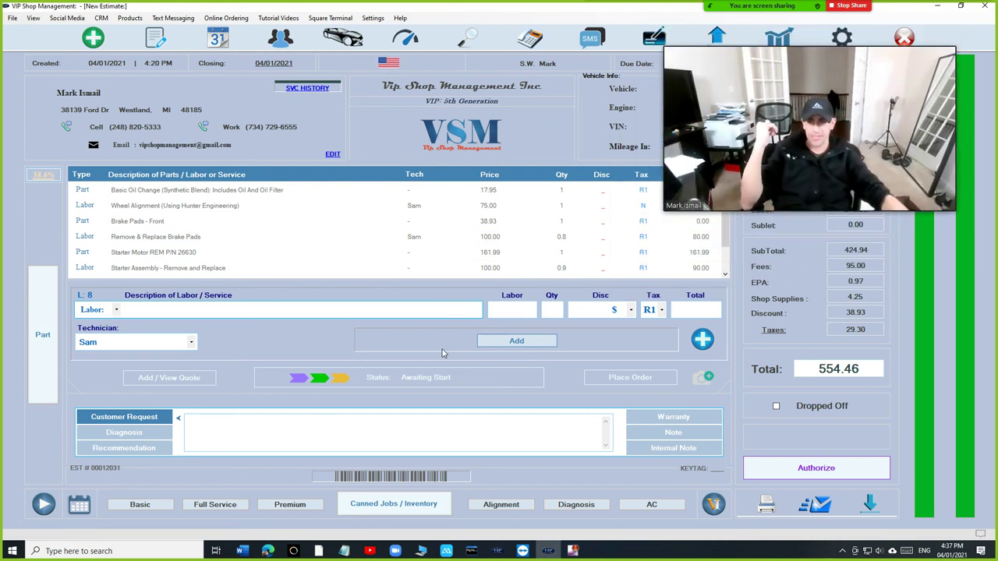
click(43, 335)
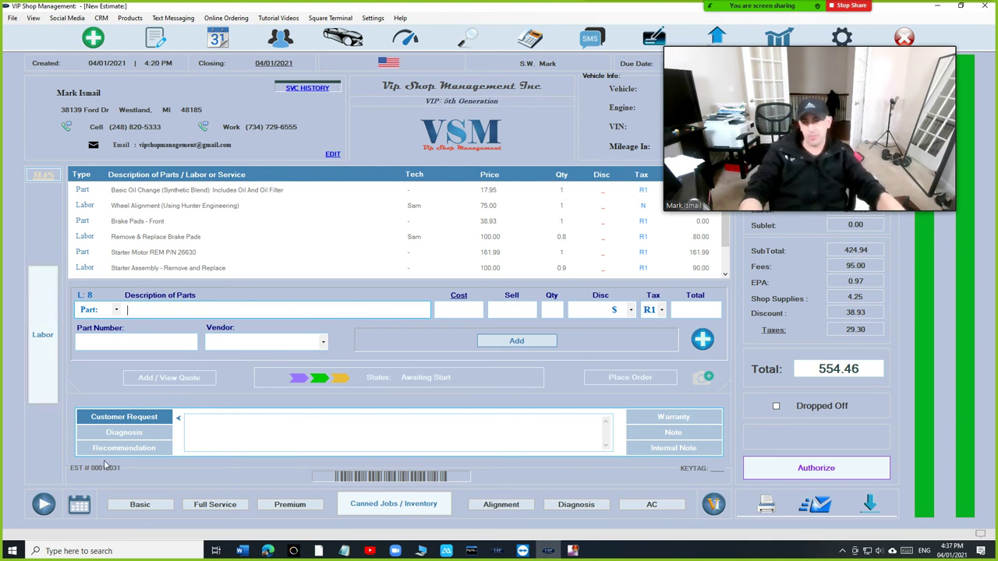
- Enter "Oil change" as the estimate's customer request
click(231, 430)
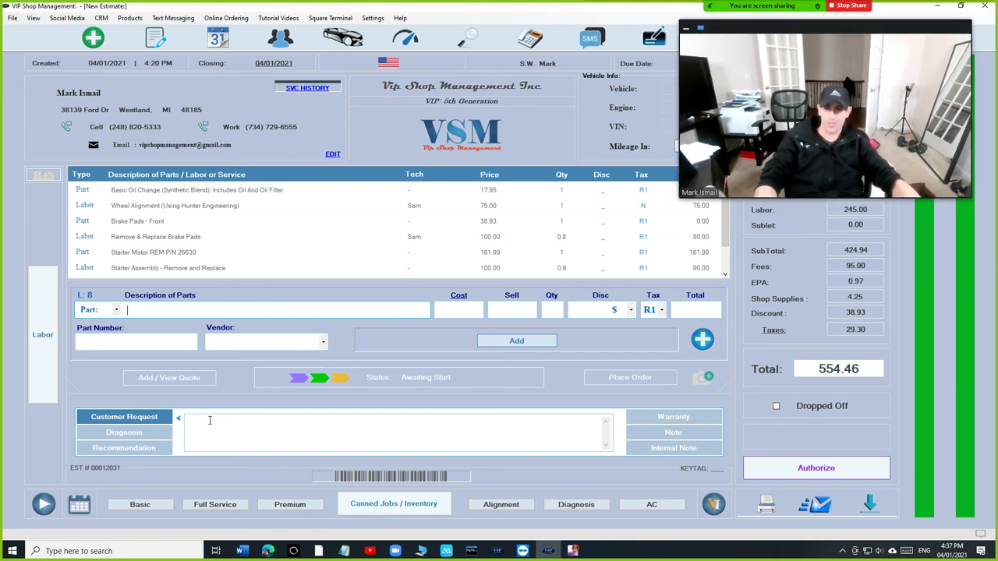
click(216, 435)
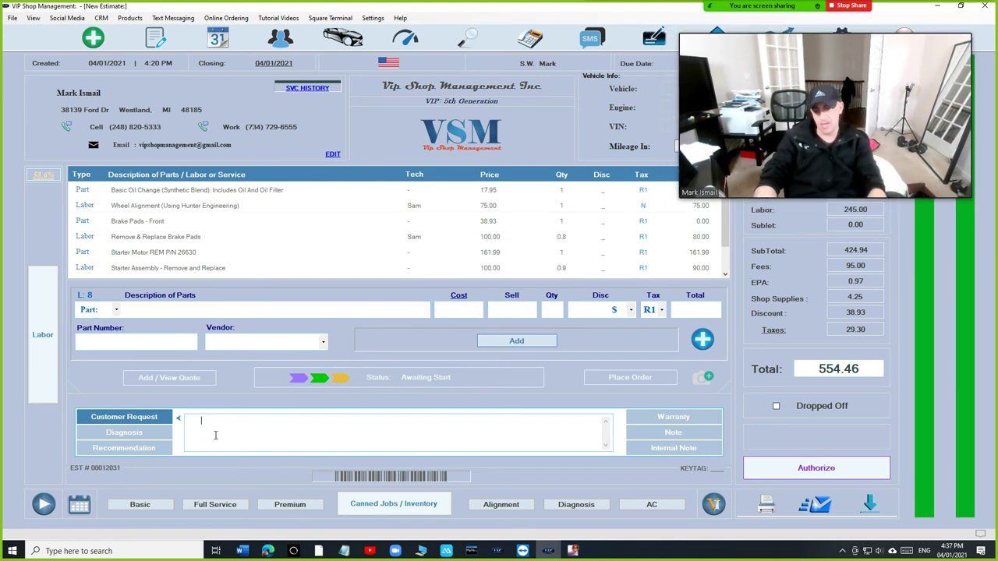
text(Oil change)
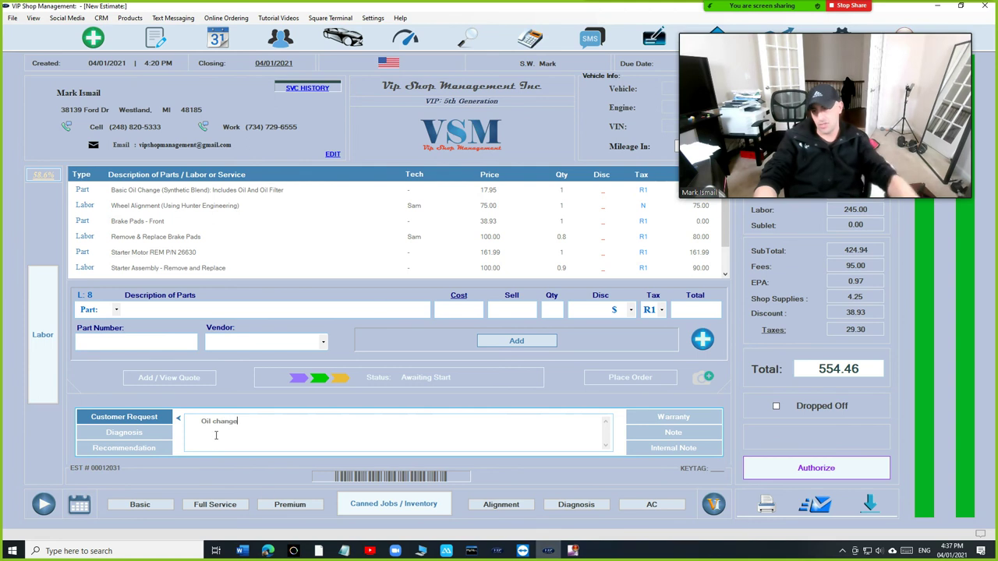
- Enter "Needs front pads and rotors" as the estimate's diagnosis
click(137, 433)
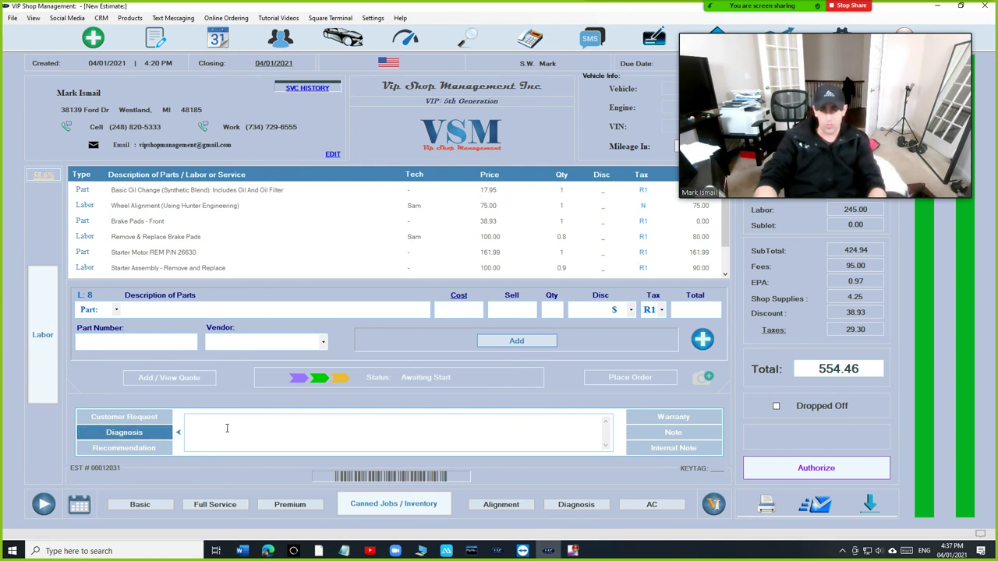
click(227, 428)
text(Needs front )
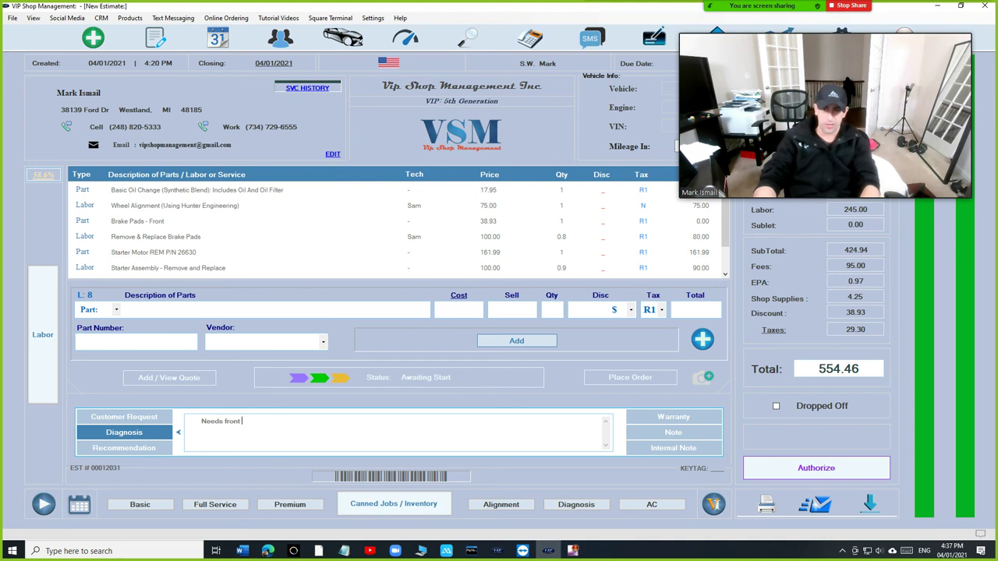
text(pads adn r)
key(BackSpace)
key(BackSpace)
key(BackSpace)
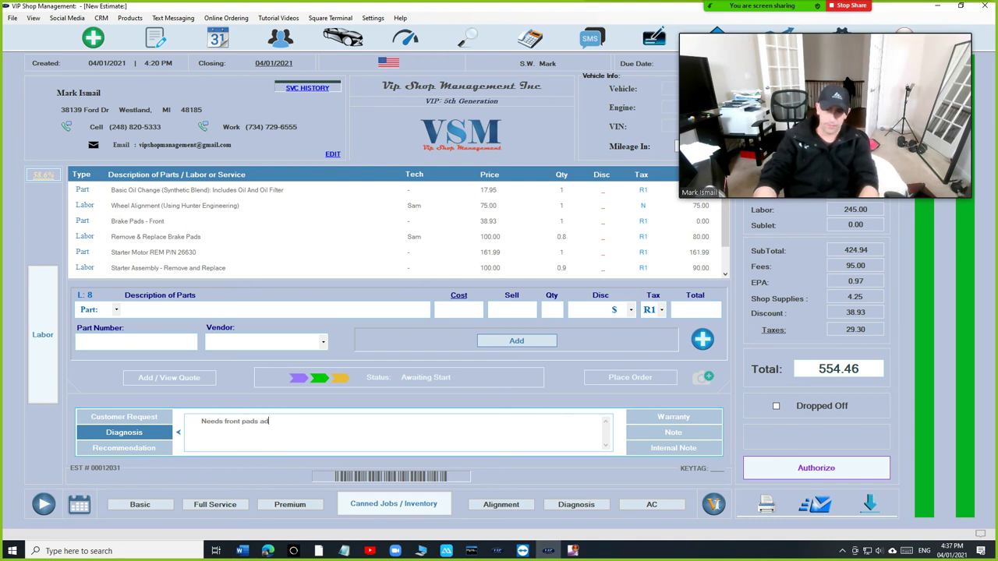
key(BackSpace)
text(nd rotoer)
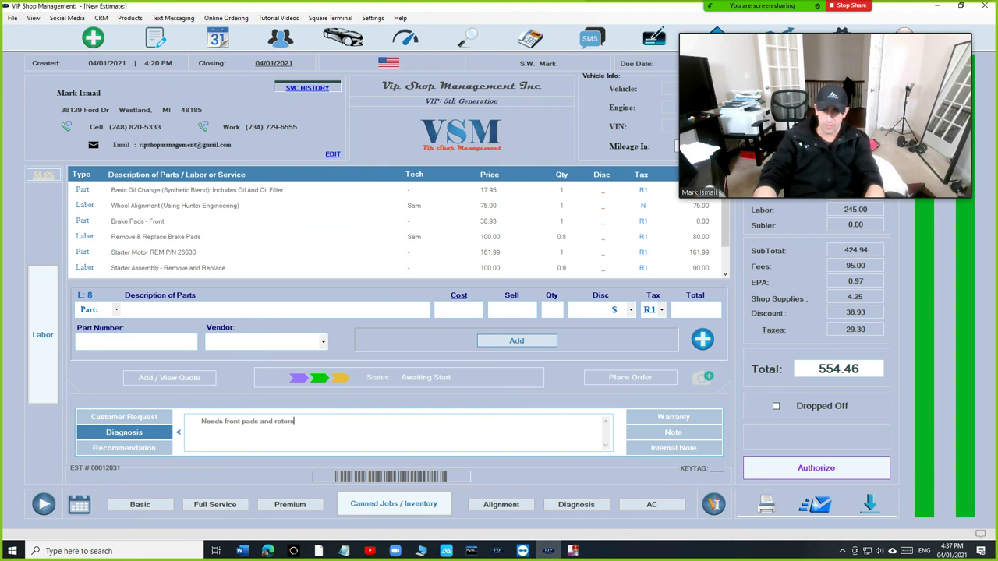
- Enter "Front tires" as the estimate's recommendation
click(140, 448)
click(296, 430)
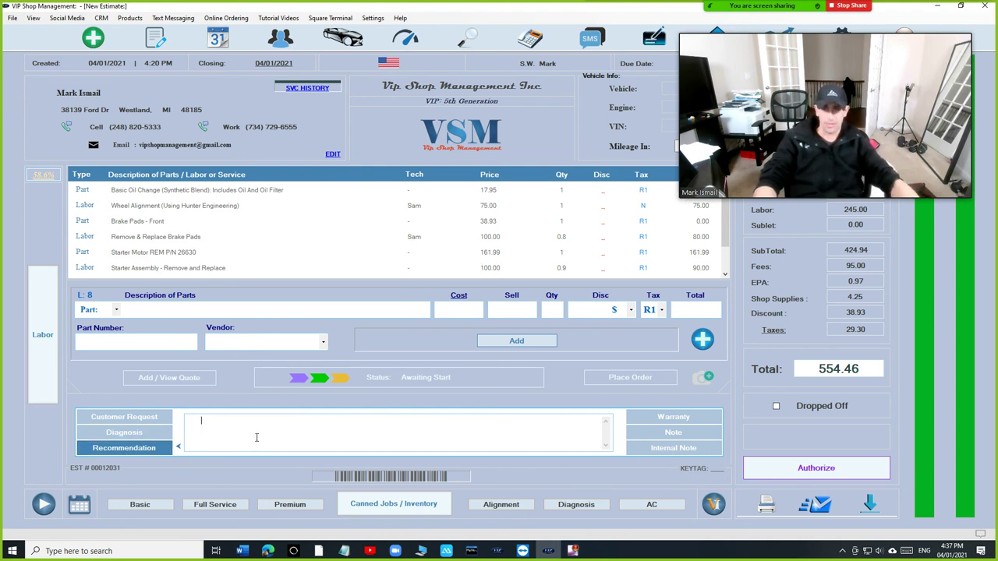
text(Front ire)
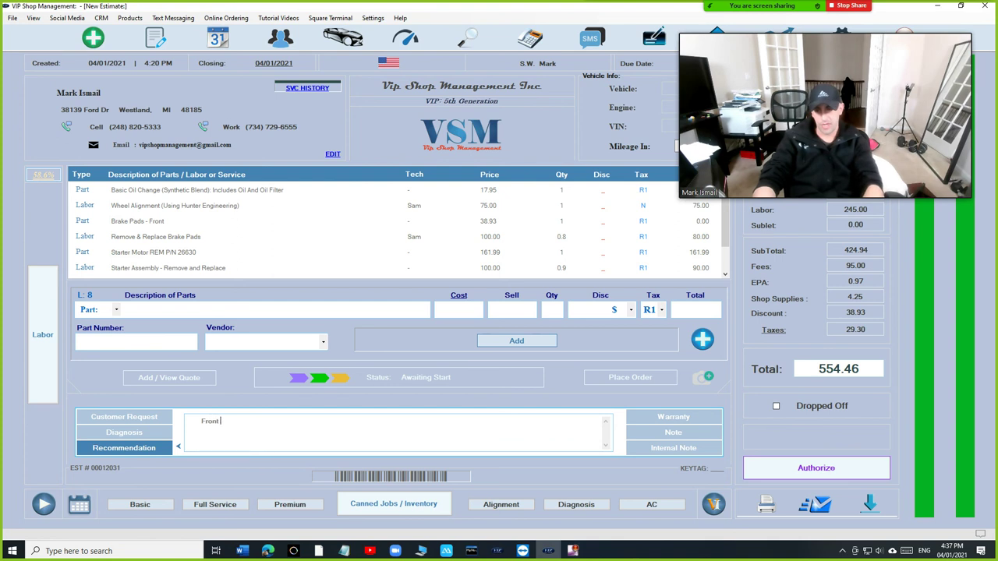
key(BackSpace)
key(BackSpace)
key(BackSpace)
text(t)
key(BackSpace)
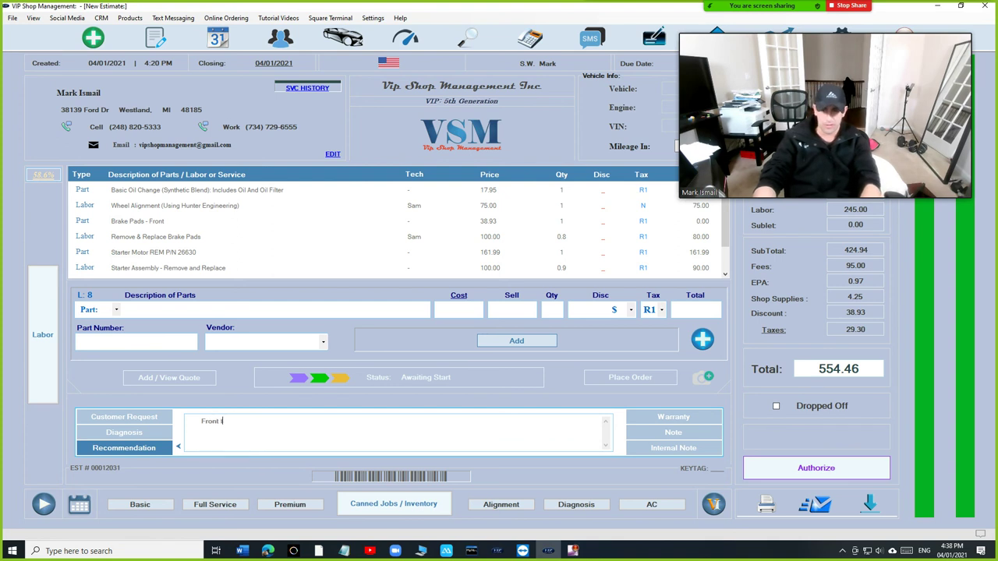
text(tires)
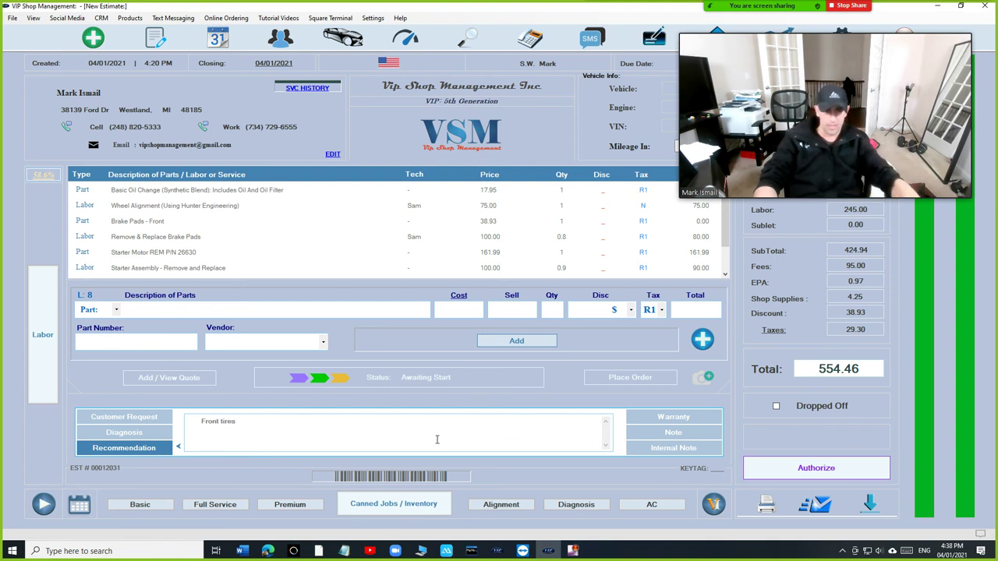
- Review the estimate's warranty, note, recommendation, diagnosis and customer request texts, ending on the customer request
click(670, 418)
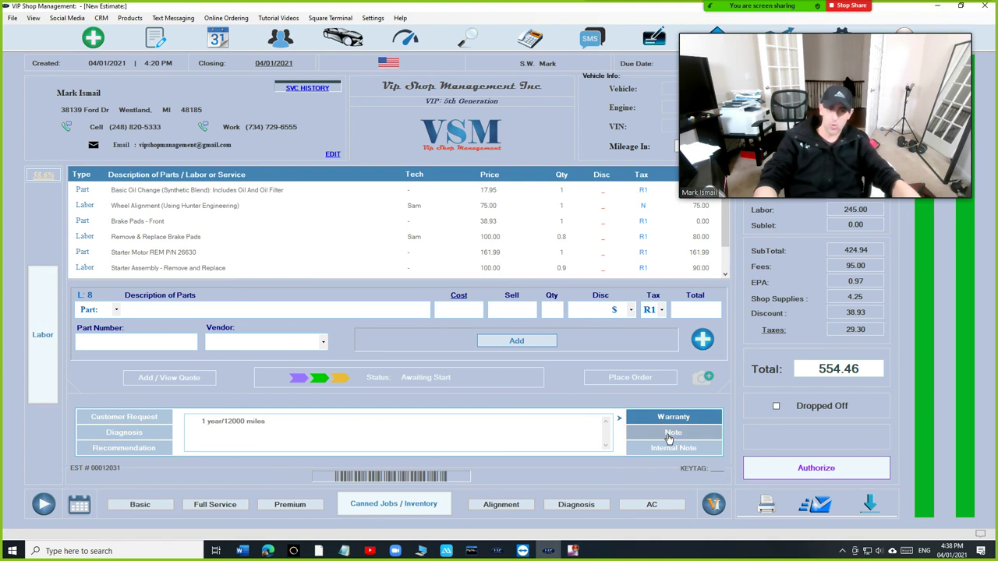
click(668, 434)
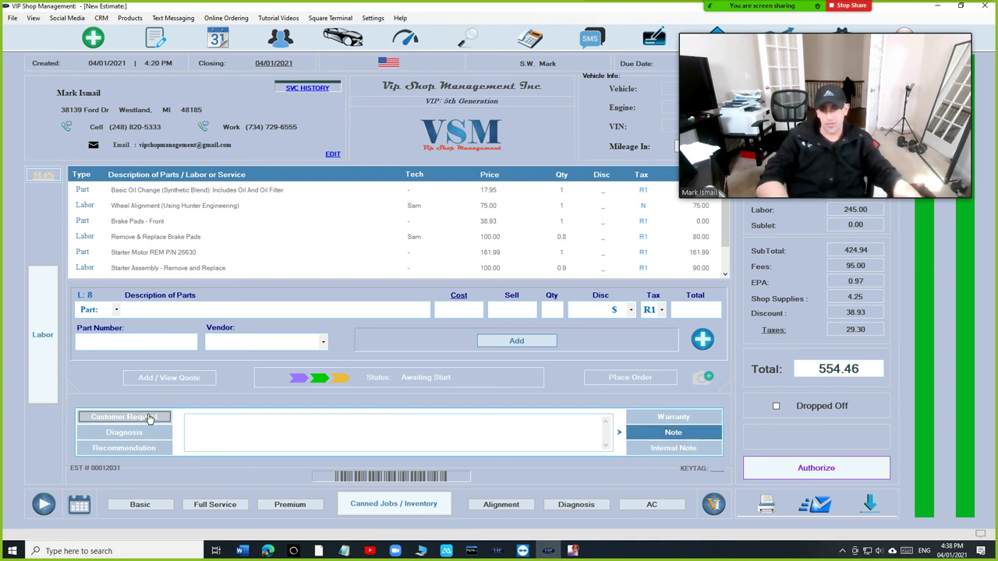
click(129, 433)
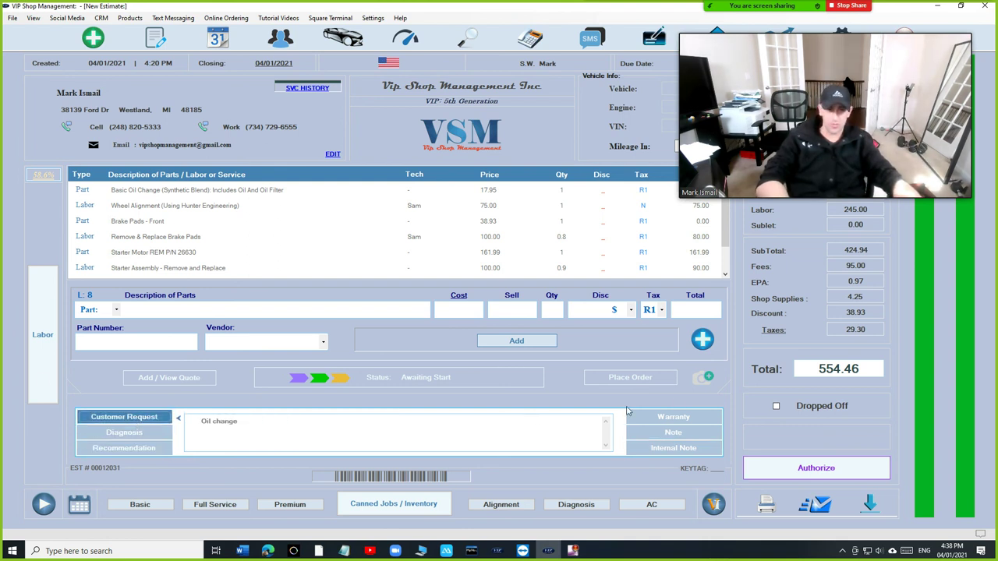
click(671, 417)
click(123, 449)
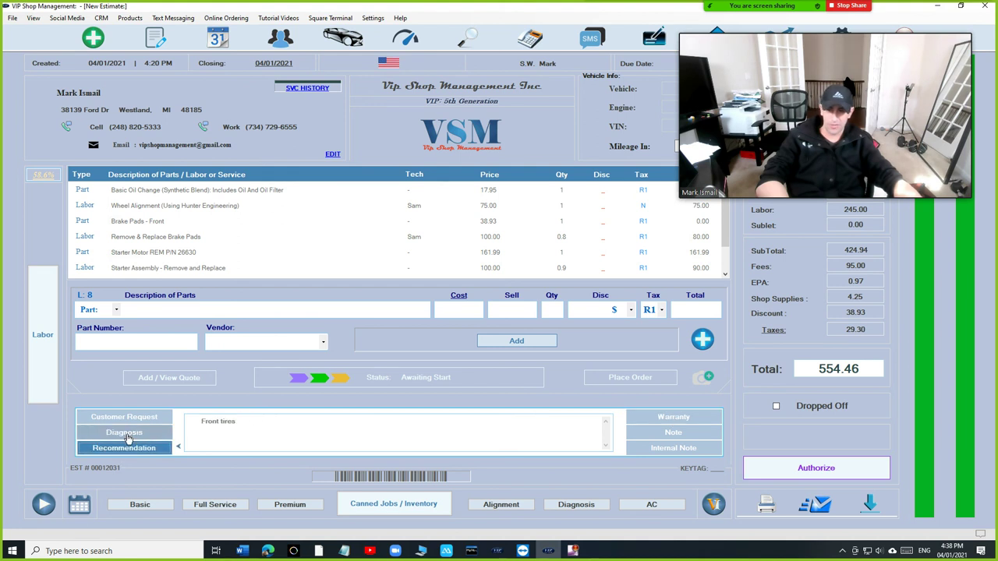
click(127, 433)
click(124, 417)
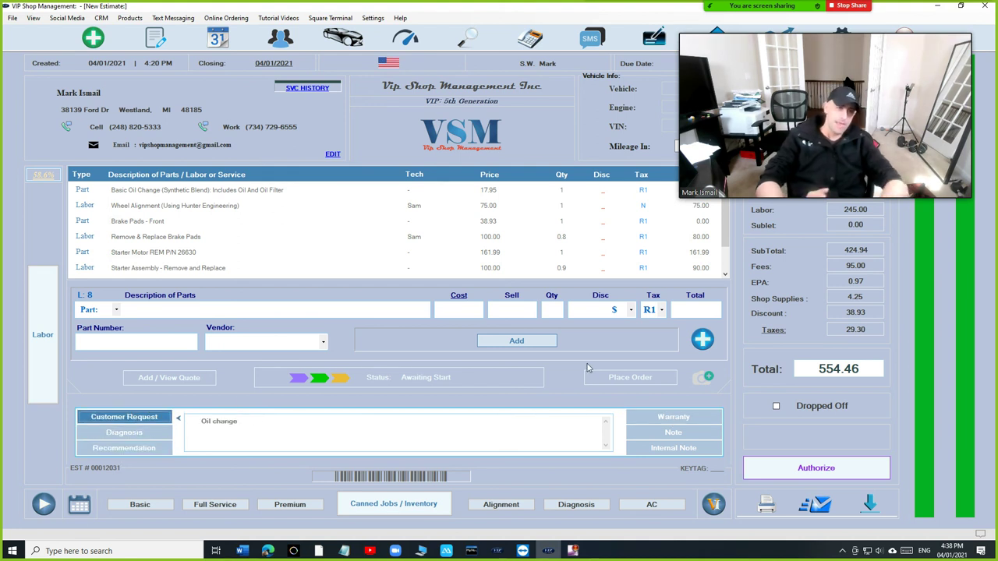